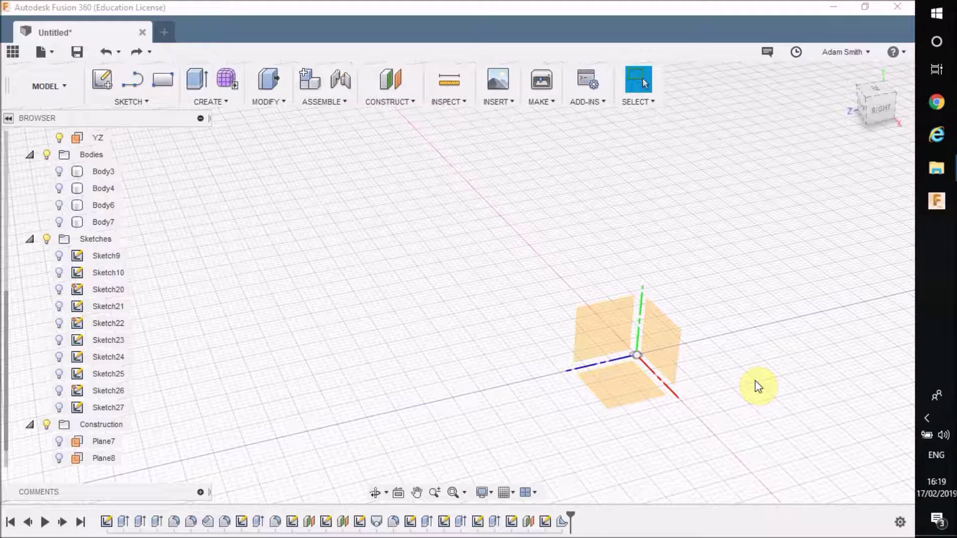
# Sketch a rectangle with one corner at the origin on the horizontal plane and extrude it upward into a new box body
pyautogui.click(625, 386)
pyautogui.click(100, 79)
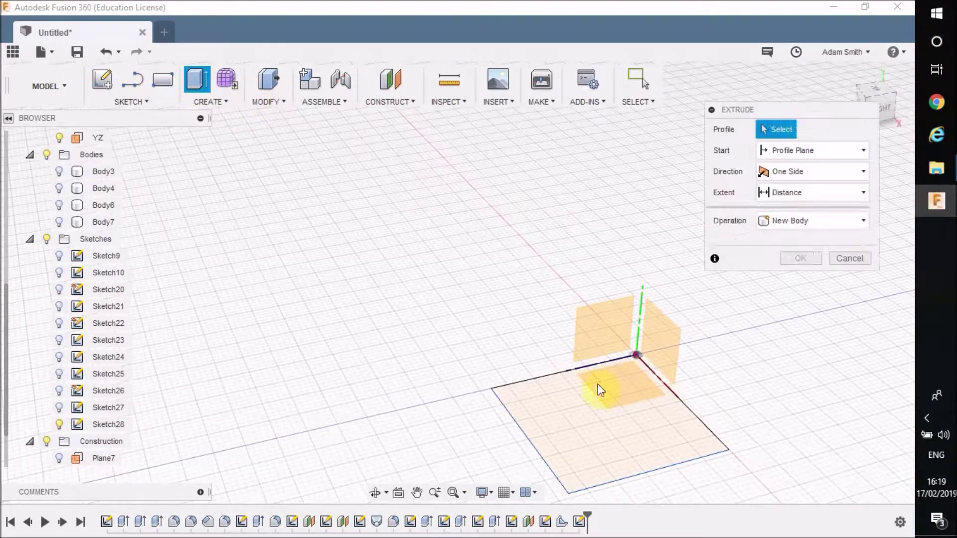
pyautogui.click(601, 390)
pyautogui.click(803, 299)
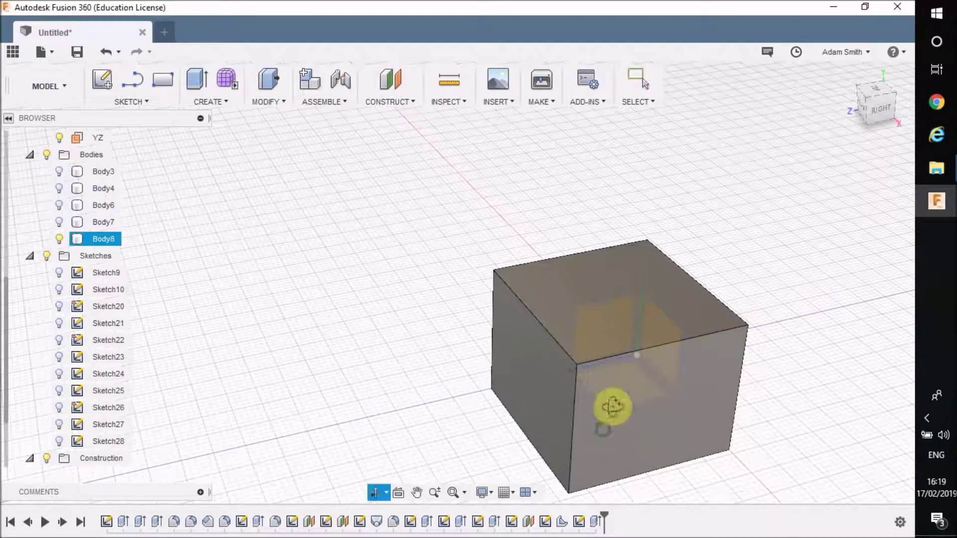
# Shell the box by removing its top face, with an inside thickness of 1 mm and tangent chain on
pyautogui.keyDown('shift'); pyautogui.moveTo(611, 403); pyautogui.dragTo(715, 347, button='middle'); pyautogui.keyUp('shift')
pyautogui.press('Escape')
pyautogui.click(406, 208)
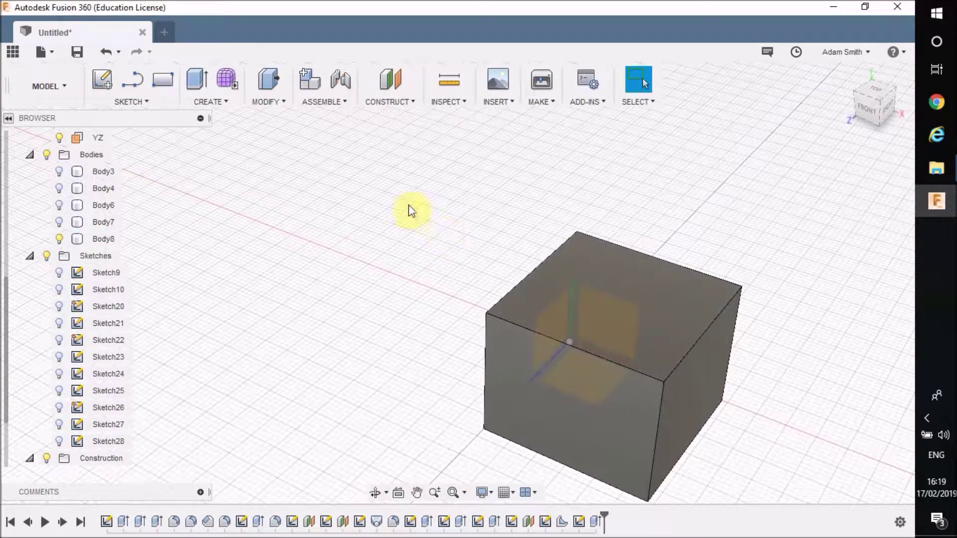
pyautogui.click(272, 102)
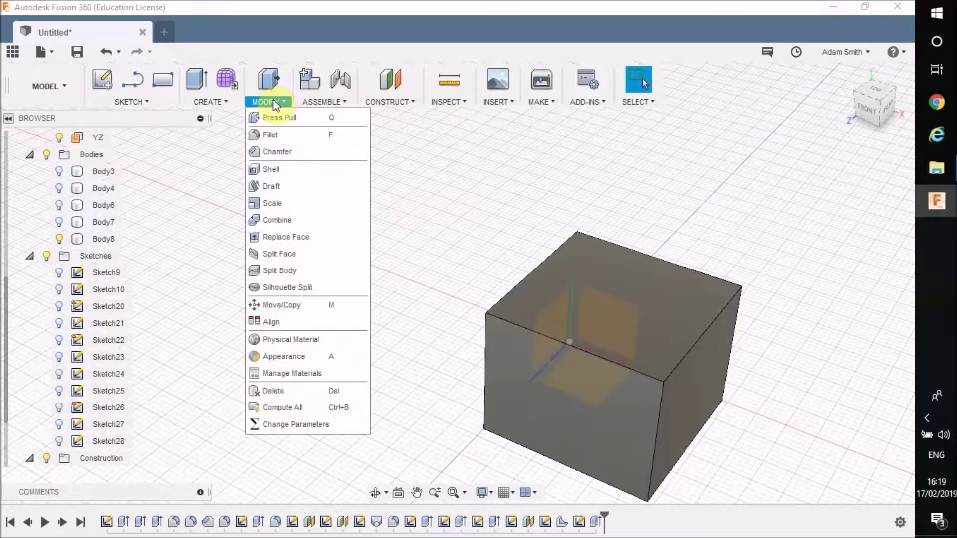
pyautogui.click(294, 168)
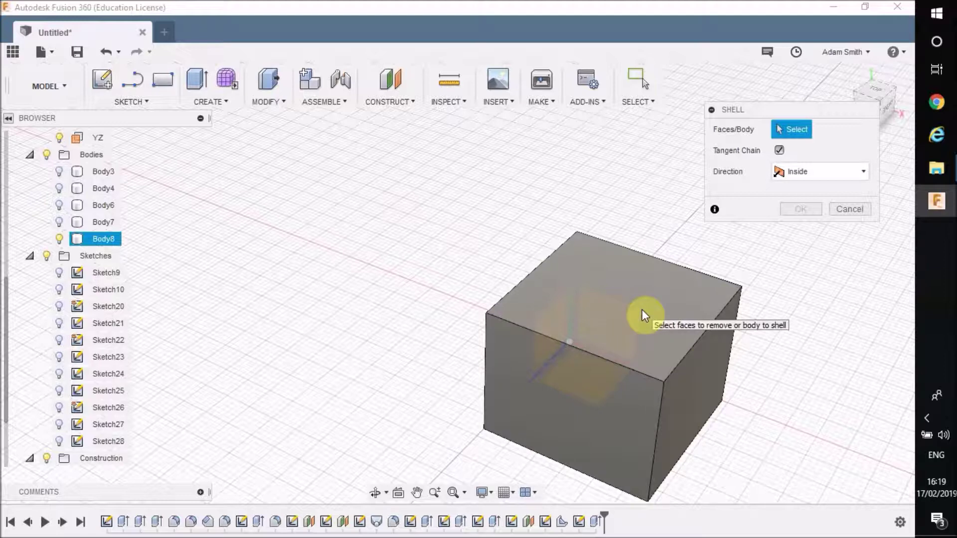
pyautogui.click(643, 295)
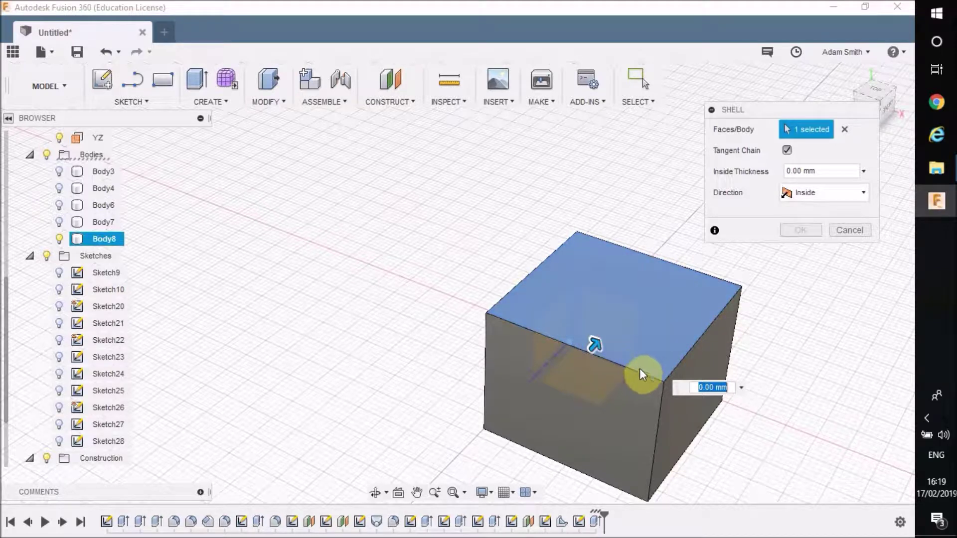
pyautogui.moveTo(591, 342); pyautogui.dragTo(596, 341)
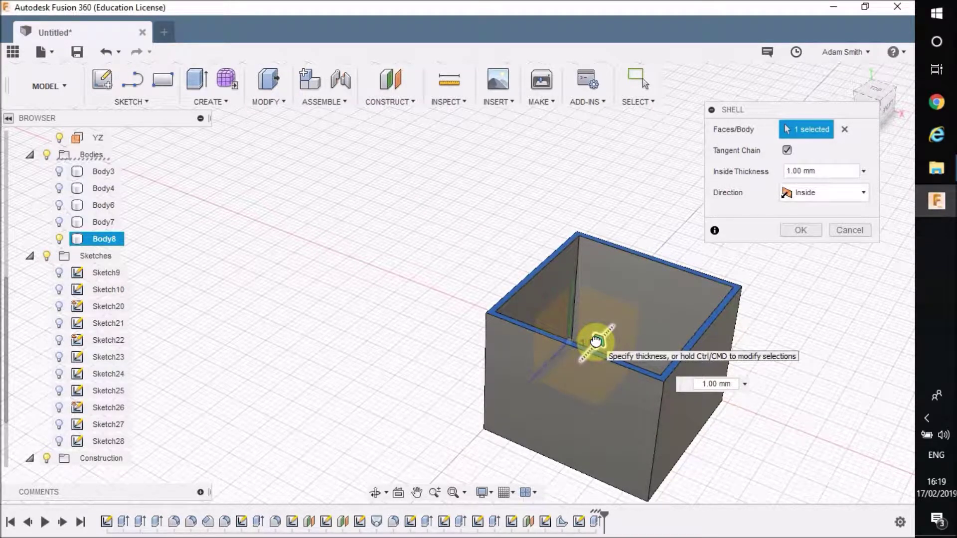
pyautogui.scroll(4, 615, 323)
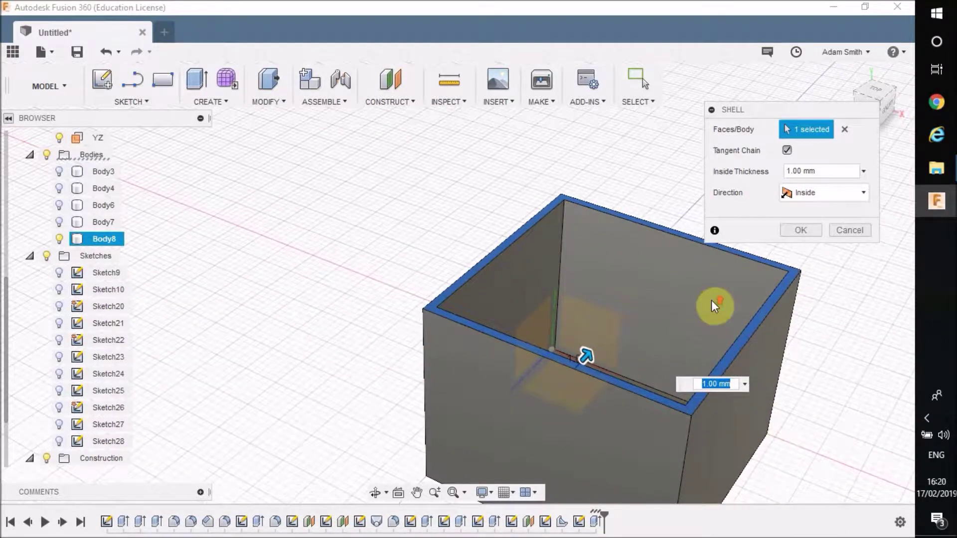
pyautogui.moveTo(892, 100)
pyautogui.mouseDown()
pyautogui.moveTo(900, 121)
pyautogui.moveTo(876, 100)
pyautogui.moveTo(881, 118)
pyautogui.mouseUp()
pyautogui.moveTo(598, 354); pyautogui.dragTo(601, 349)
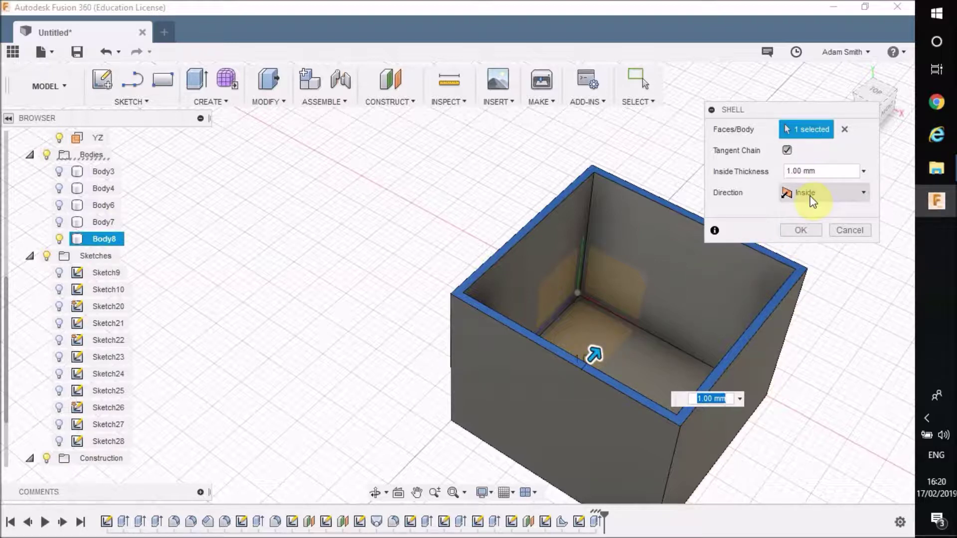
pyautogui.click(801, 230)
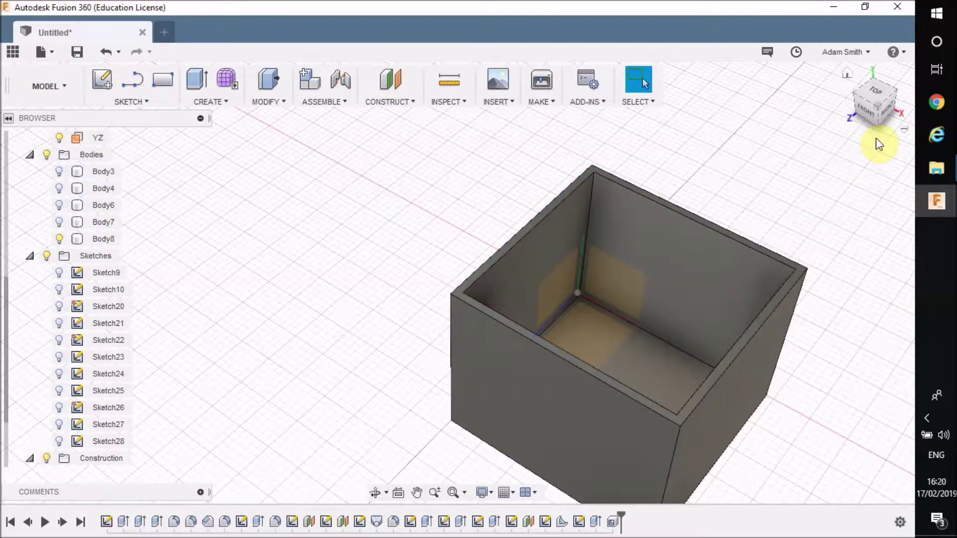
# Roll the timeline back to just before the box's sketch
pyautogui.moveTo(888, 131)
pyautogui.keyDown('shift'); pyautogui.mouseDown(button='middle')
pyautogui.moveTo(903, 137)
pyautogui.moveTo(870, 102)
pyautogui.moveTo(812, 137)
pyautogui.moveTo(790, 107)
pyautogui.moveTo(902, 97)
pyautogui.moveTo(911, 81)
pyautogui.moveTo(910, 100)
pyautogui.moveTo(873, 131)
pyautogui.mouseUp(button='middle'); pyautogui.keyUp('shift')
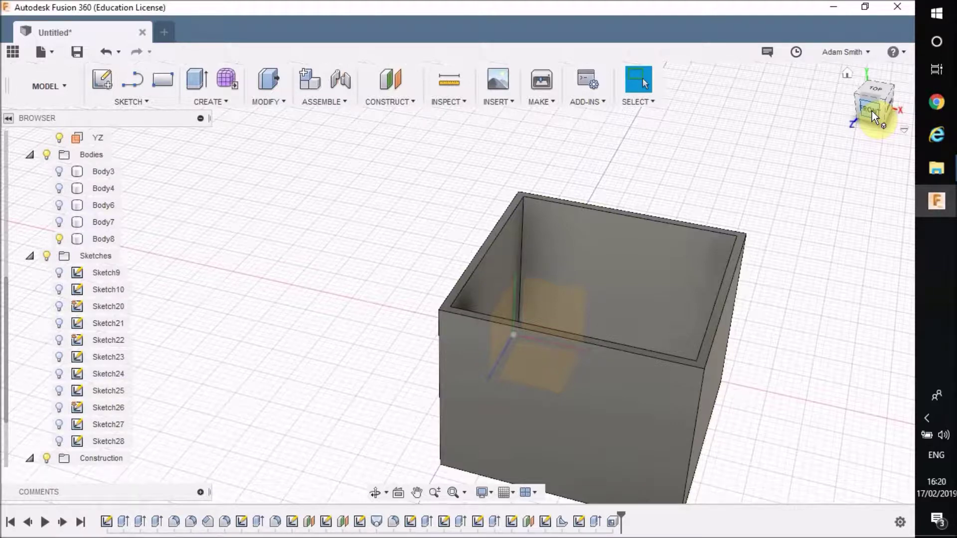
pyautogui.click(581, 255)
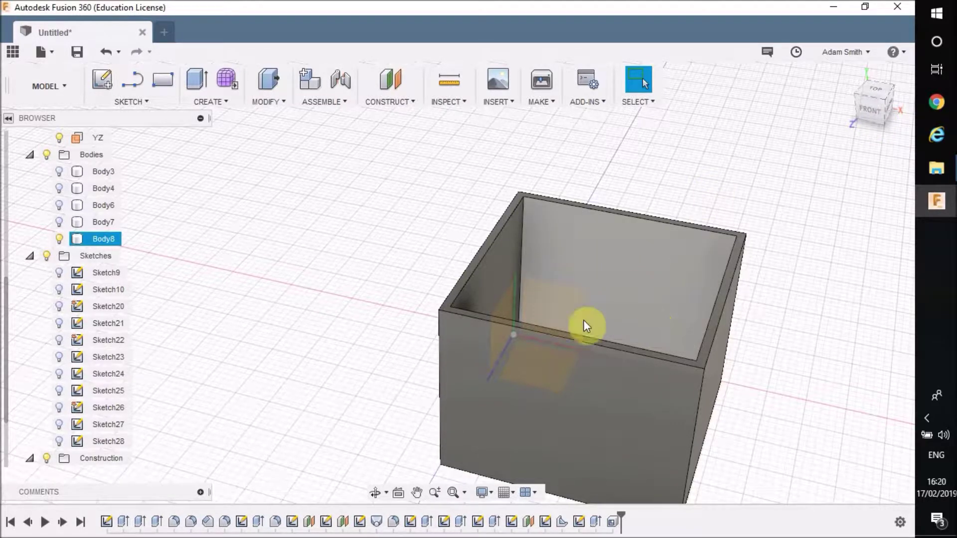
pyautogui.click(384, 459)
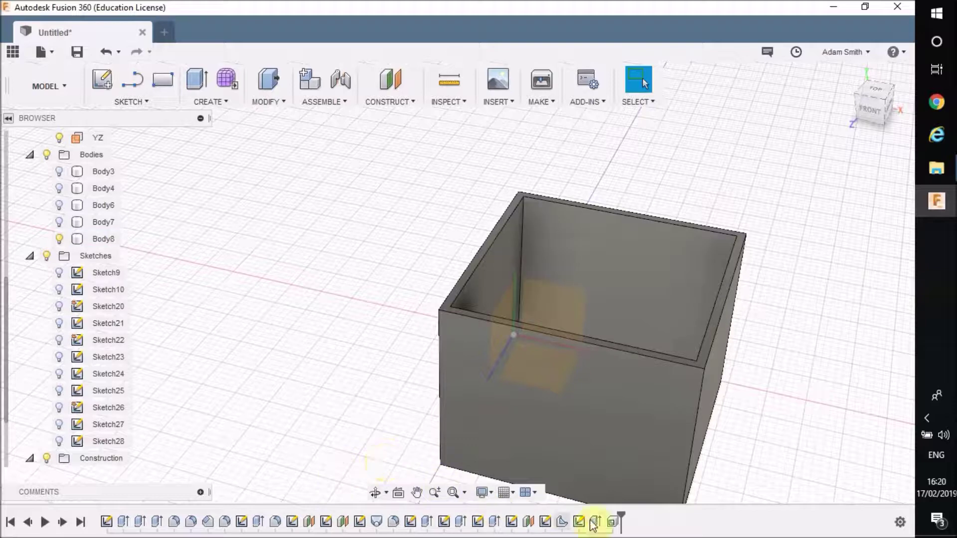
pyautogui.moveTo(620, 518); pyautogui.dragTo(570, 518)
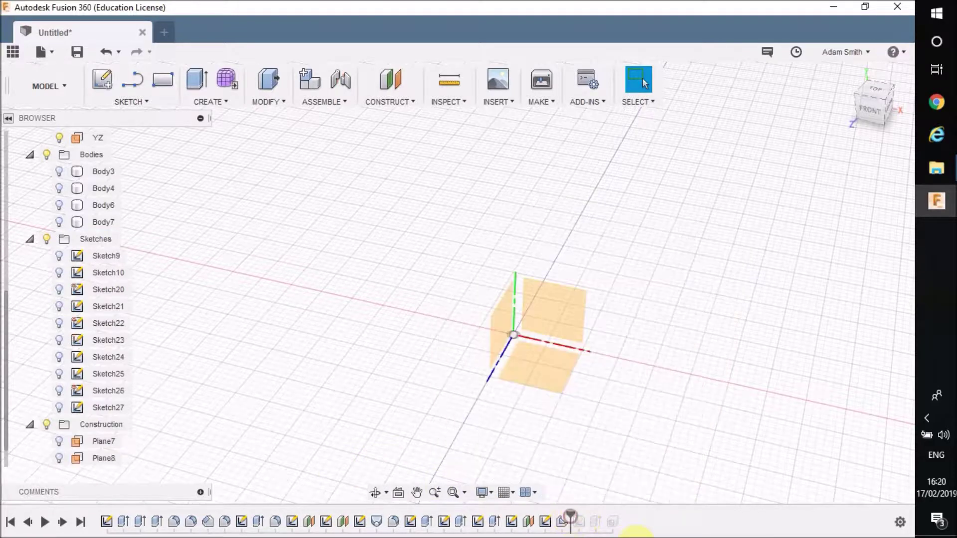
# Sketch a circle centred on the origin on the horizontal plane and finish the sketch
pyautogui.click(102, 80)
pyautogui.click(538, 366)
pyautogui.click(128, 102)
pyautogui.click(134, 171)
pyautogui.click(406, 234)
pyautogui.click(412, 427)
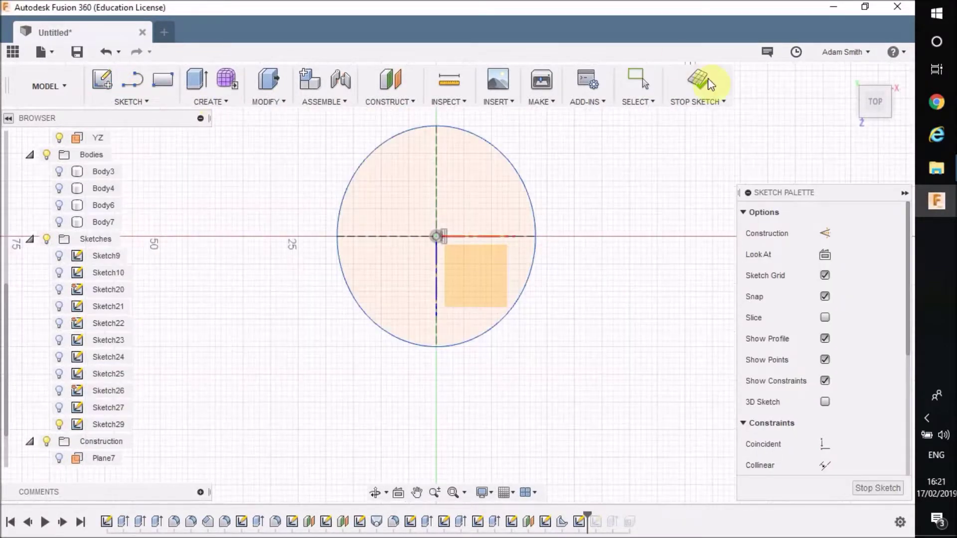
pyautogui.click(704, 85)
# Extrude the circle upward into a solid cylinder as a new body
pyautogui.press('e')
pyautogui.moveTo(513, 319); pyautogui.dragTo(514, 241)
pyautogui.press('Return')
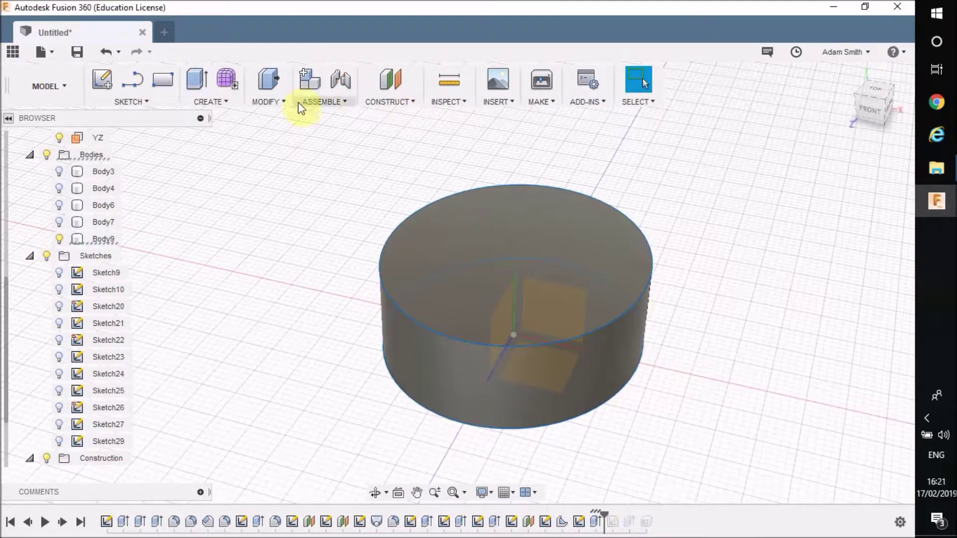
# Fillet both circular edges of the cylinder with a constant radius of 5.5 mm
pyautogui.click(622, 393)
pyautogui.press('f')
pyautogui.moveTo(622, 393); pyautogui.dragTo(607, 391)
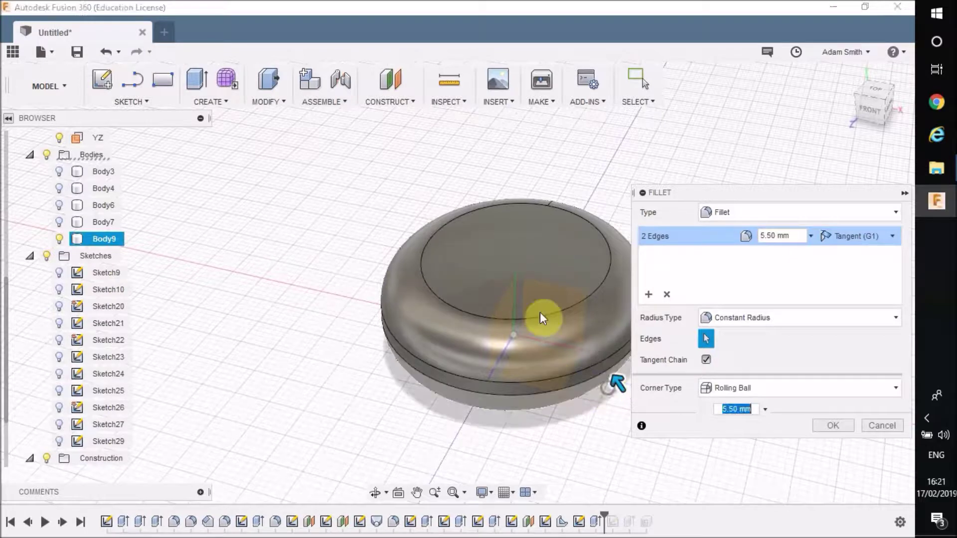
pyautogui.click(833, 427)
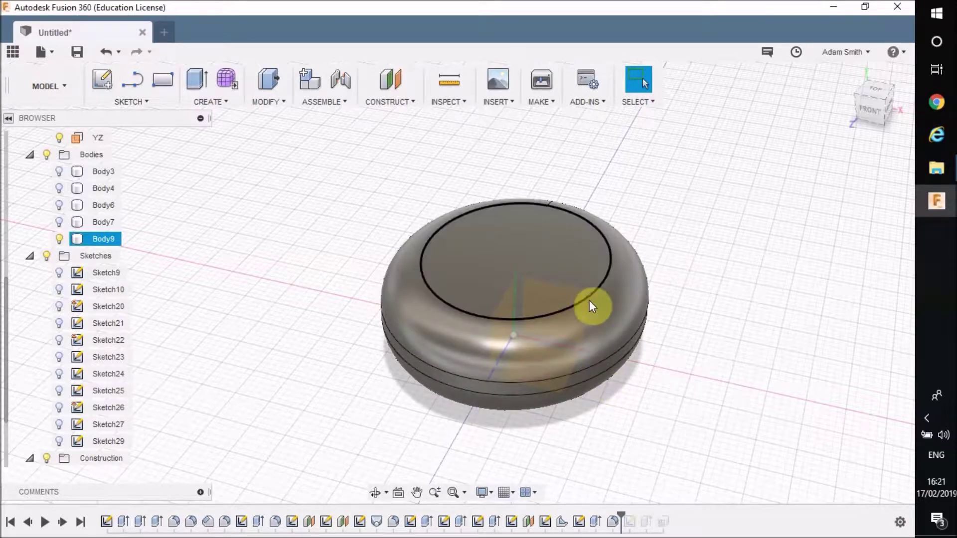
pyautogui.click(688, 230)
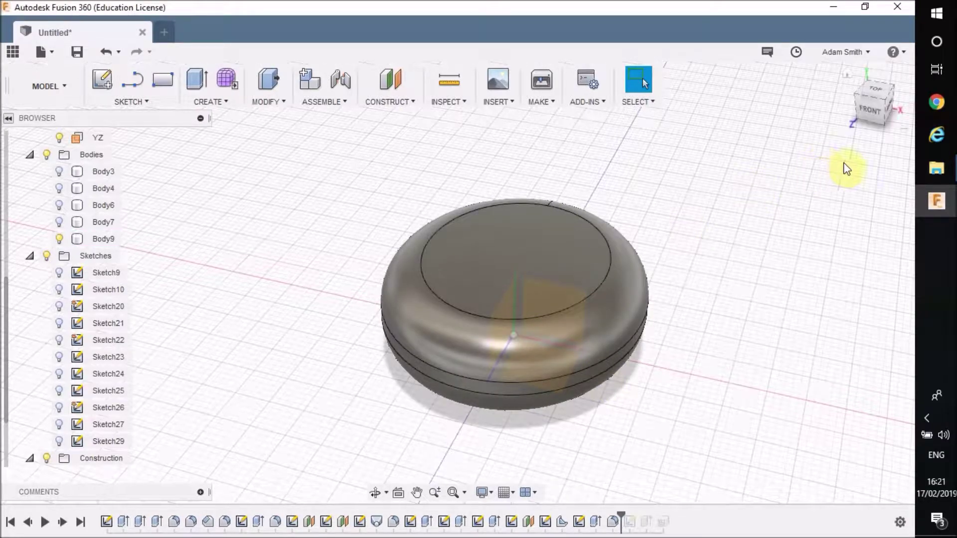
pyautogui.moveTo(870, 102)
pyautogui.mouseDown()
pyautogui.moveTo(854, 76)
pyautogui.moveTo(892, 117)
pyautogui.moveTo(899, 91)
pyautogui.moveTo(11, 117)
pyautogui.moveTo(907, 117)
pyautogui.moveTo(869, 109)
pyautogui.mouseUp()
pyautogui.click(560, 259)
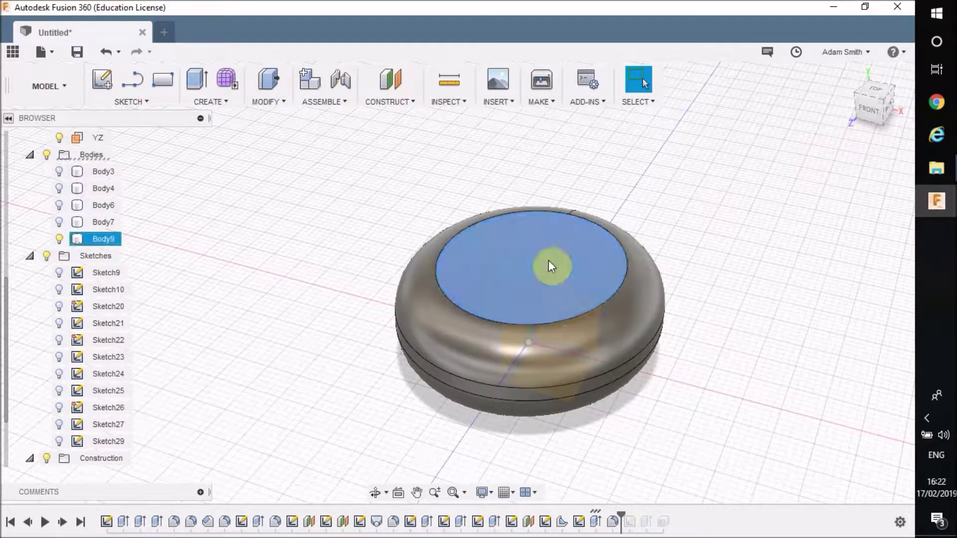
pyautogui.click(275, 103)
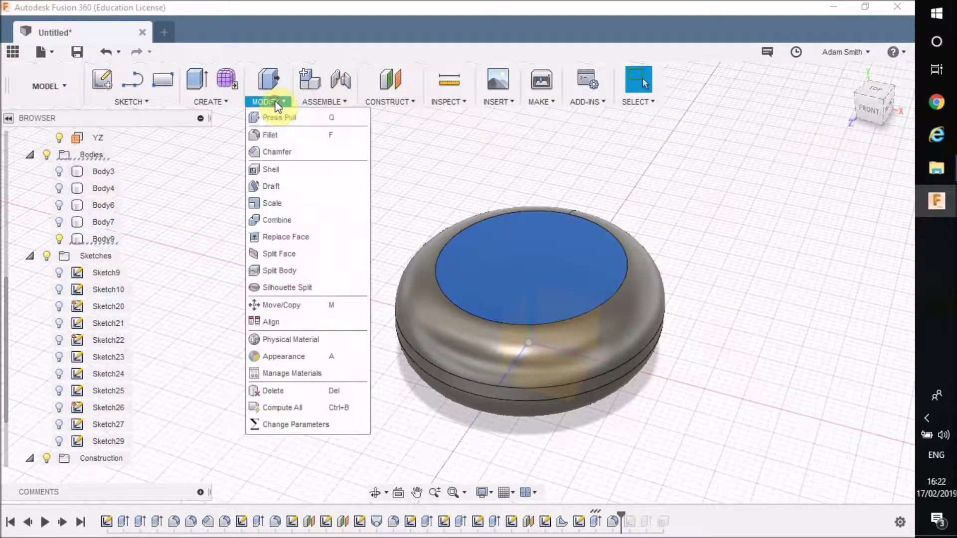
pyautogui.click(268, 169)
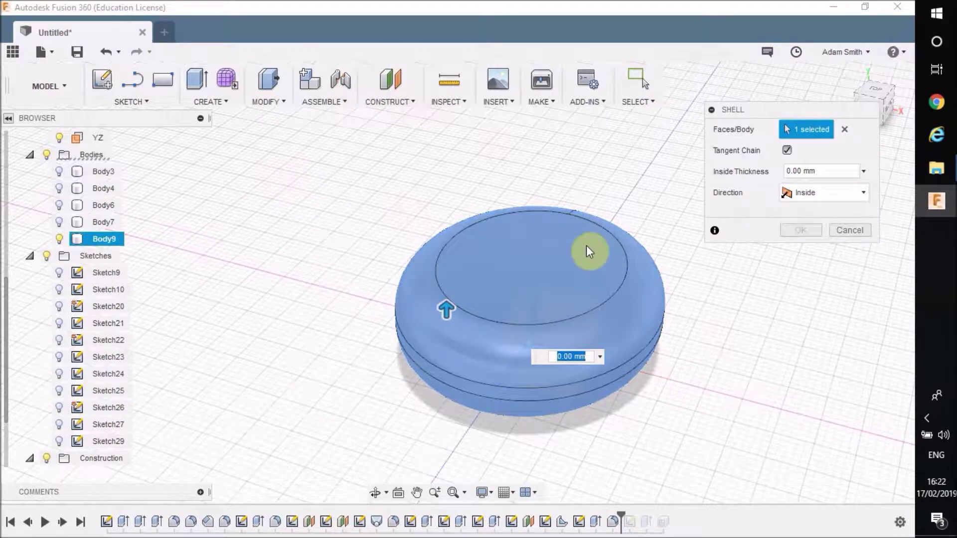
pyautogui.click(527, 283)
pyautogui.click(529, 291)
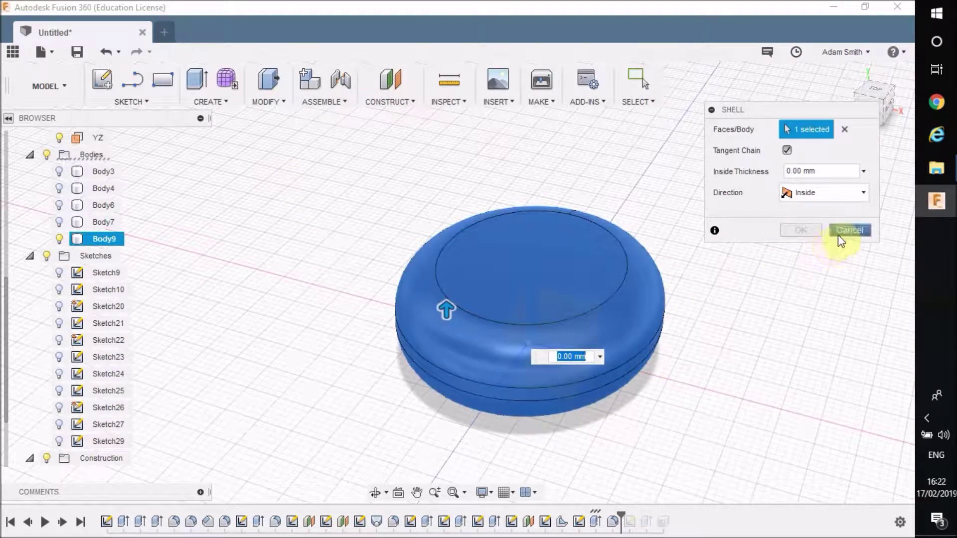
pyautogui.moveTo(442, 309); pyautogui.dragTo(456, 301)
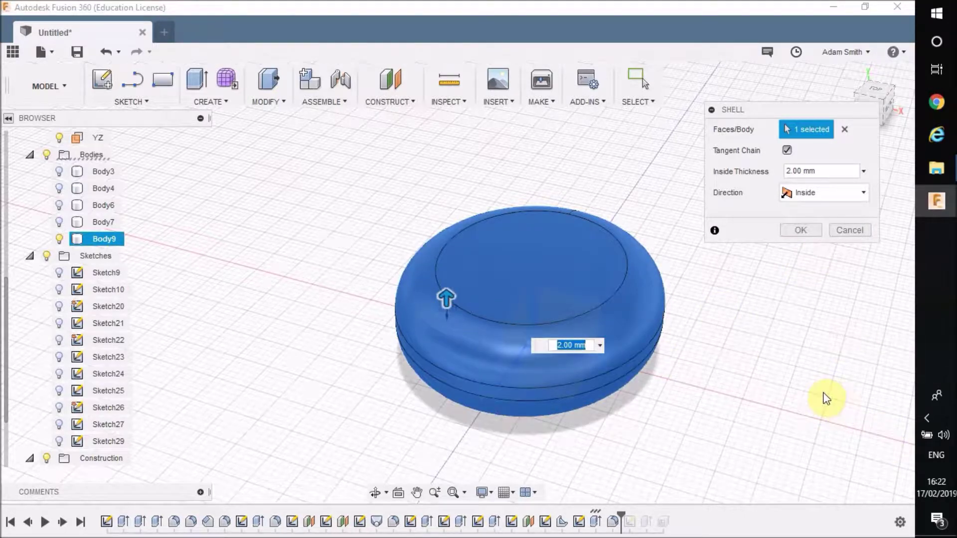
pyautogui.click(849, 229)
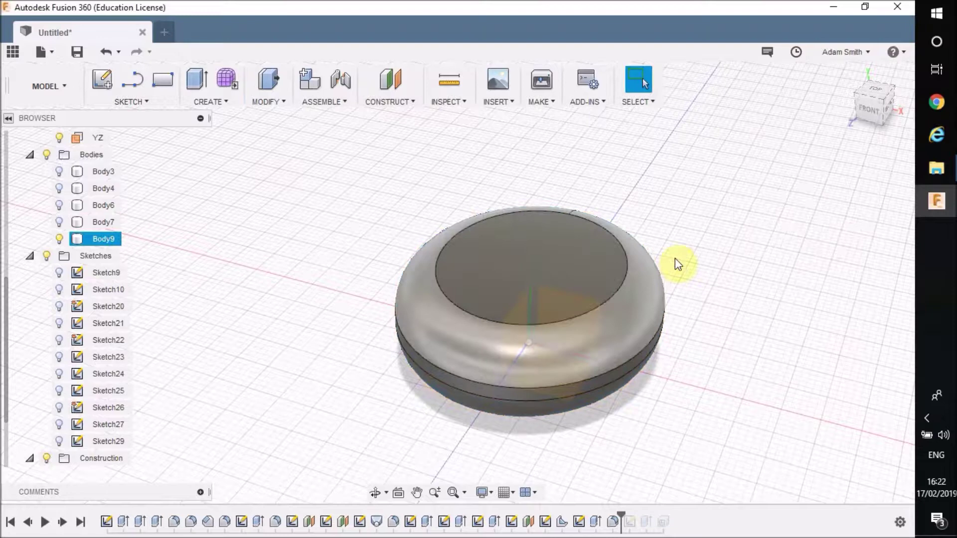
pyautogui.click(626, 268)
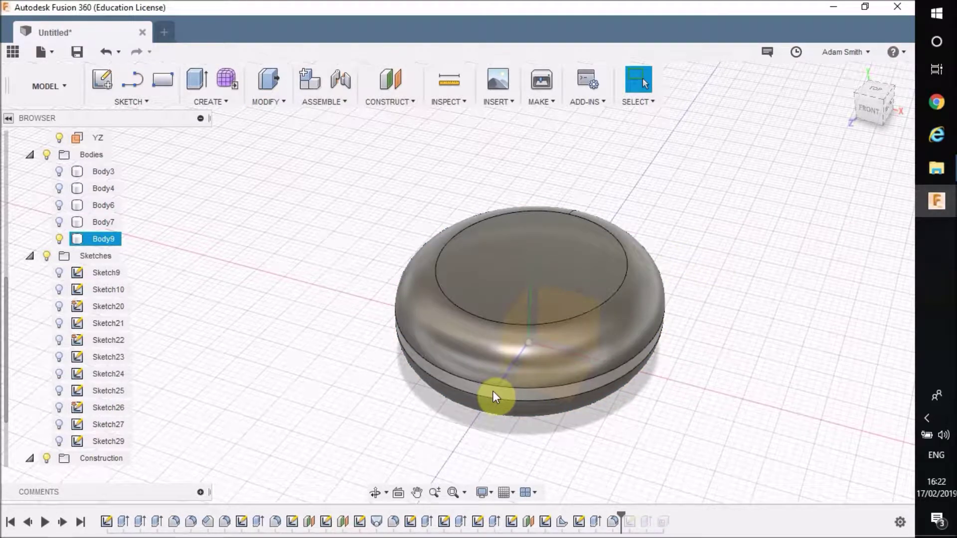
pyautogui.click(564, 390)
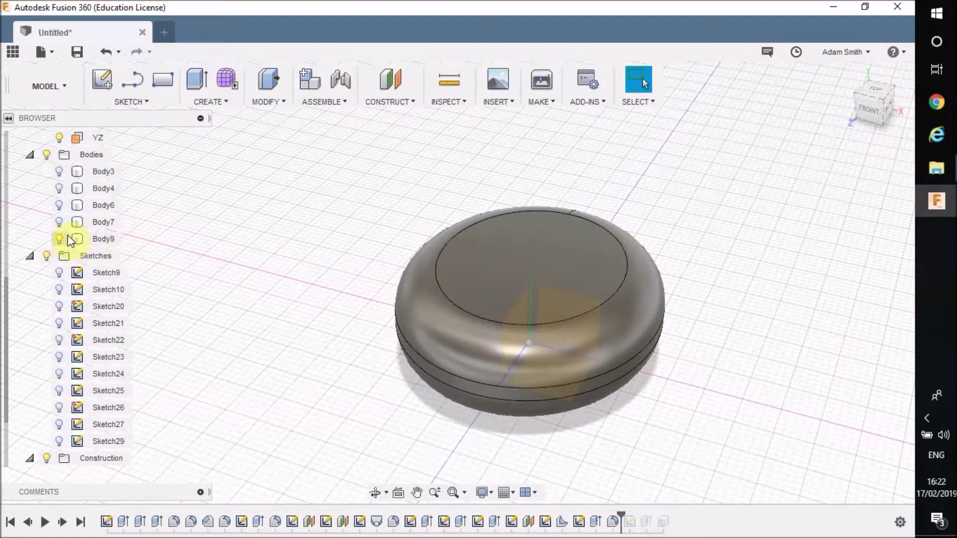
pyautogui.click(87, 238)
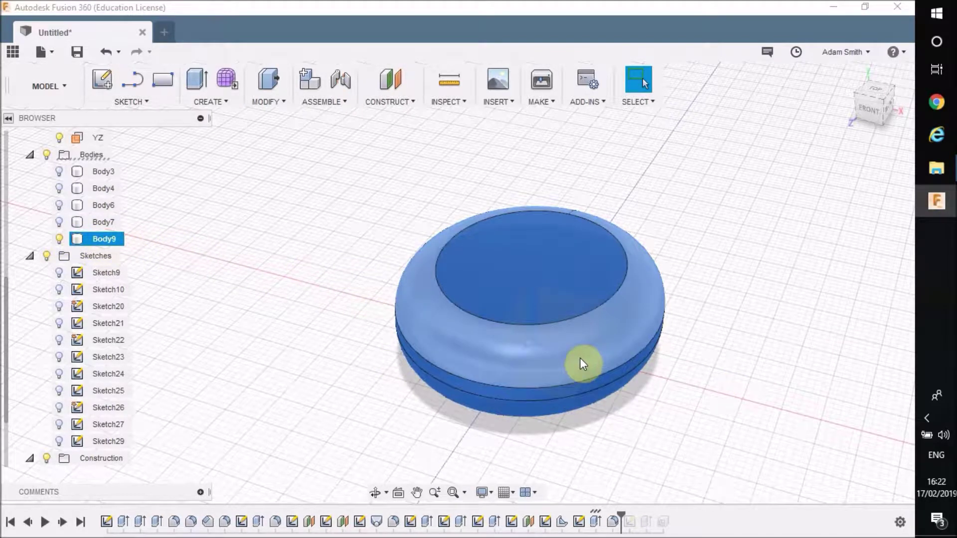
pyautogui.click(753, 243)
pyautogui.moveTo(867, 112)
pyautogui.mouseDown()
pyautogui.moveTo(850, 102)
pyautogui.moveTo(861, 102)
pyautogui.moveTo(863, 81)
pyautogui.moveTo(873, 108)
pyautogui.mouseUp()
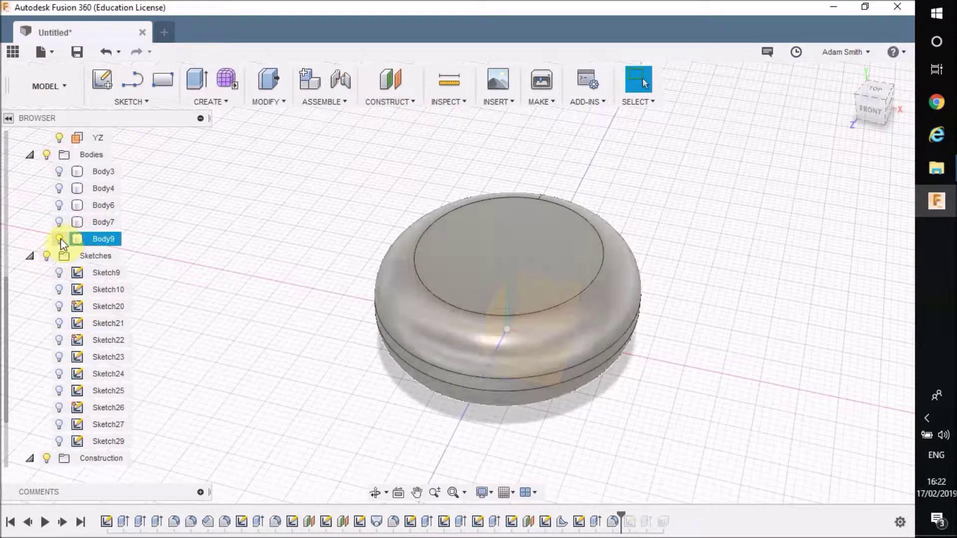
pyautogui.click(60, 239)
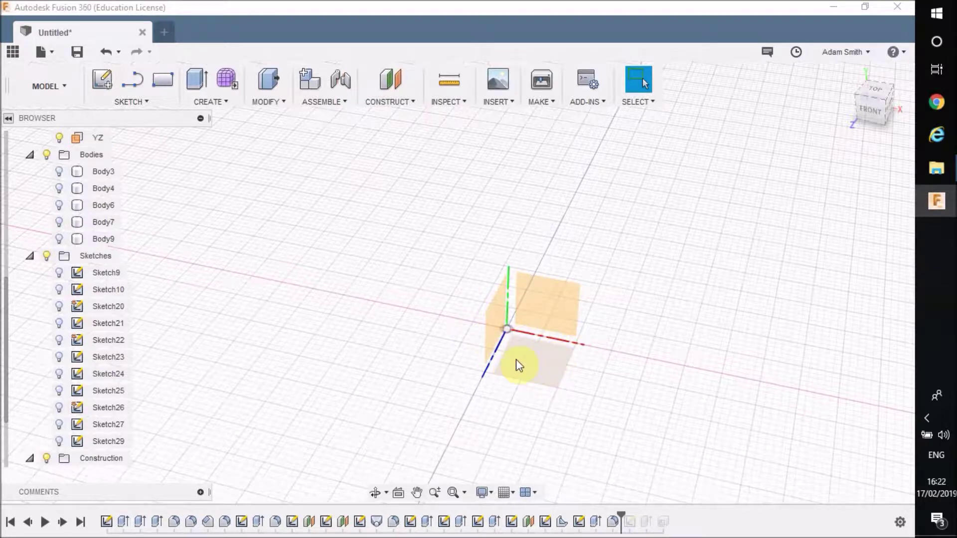
pyautogui.click(60, 239)
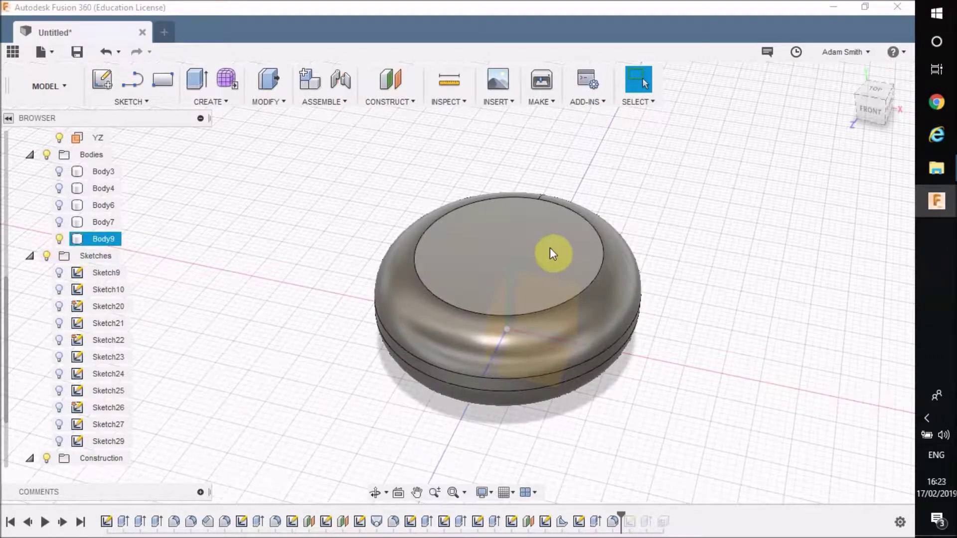
# Create a construction plane offset -7 mm from the disc's flat top face, cutting through its straight side band
pyautogui.click(417, 98)
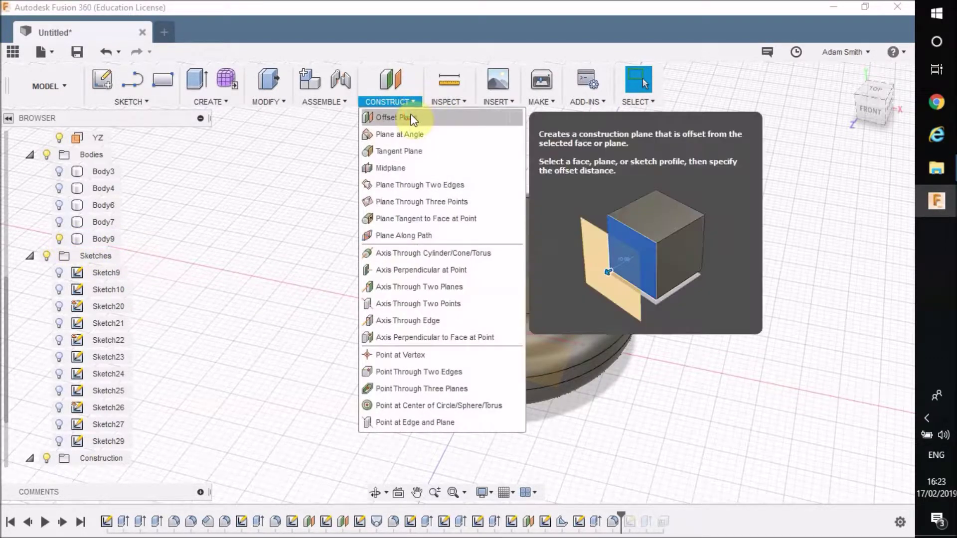
pyautogui.click(391, 119)
pyautogui.click(555, 264)
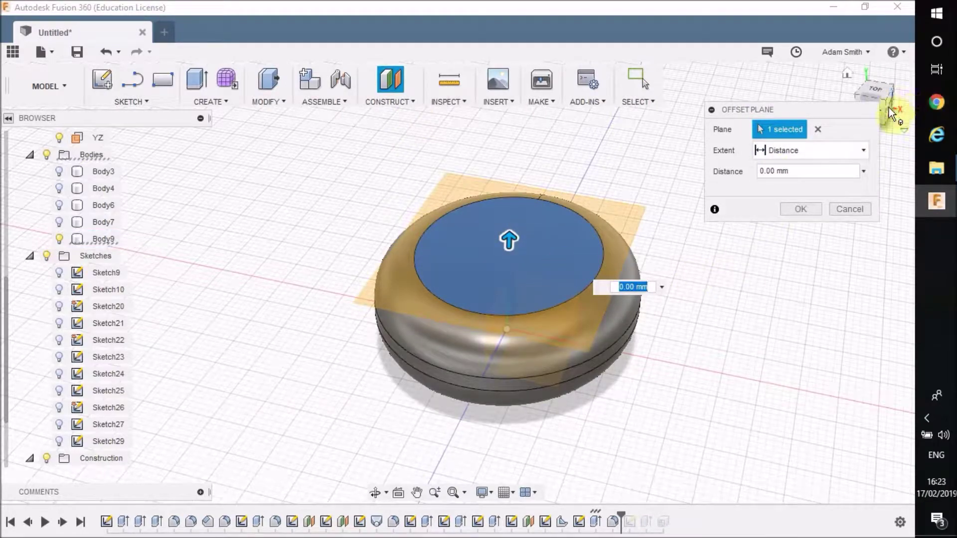
pyautogui.moveTo(888, 107)
pyautogui.mouseDown()
pyautogui.moveTo(875, 90)
pyautogui.moveTo(835, 79)
pyautogui.moveTo(879, 82)
pyautogui.moveTo(854, 67)
pyautogui.mouseUp()
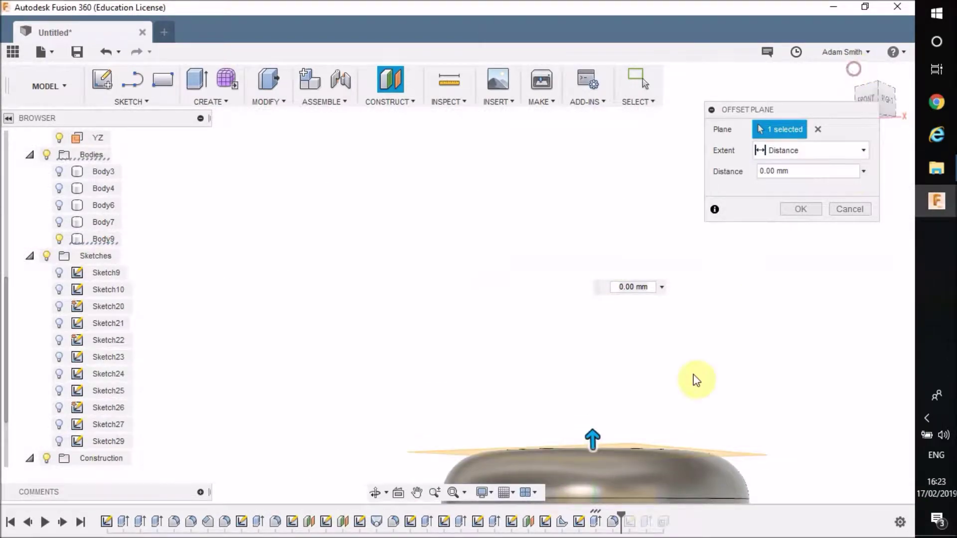
pyautogui.keyDown('shift'); pyautogui.moveTo(694, 380); pyautogui.dragTo(700, 304, button='middle'); pyautogui.keyUp('shift')
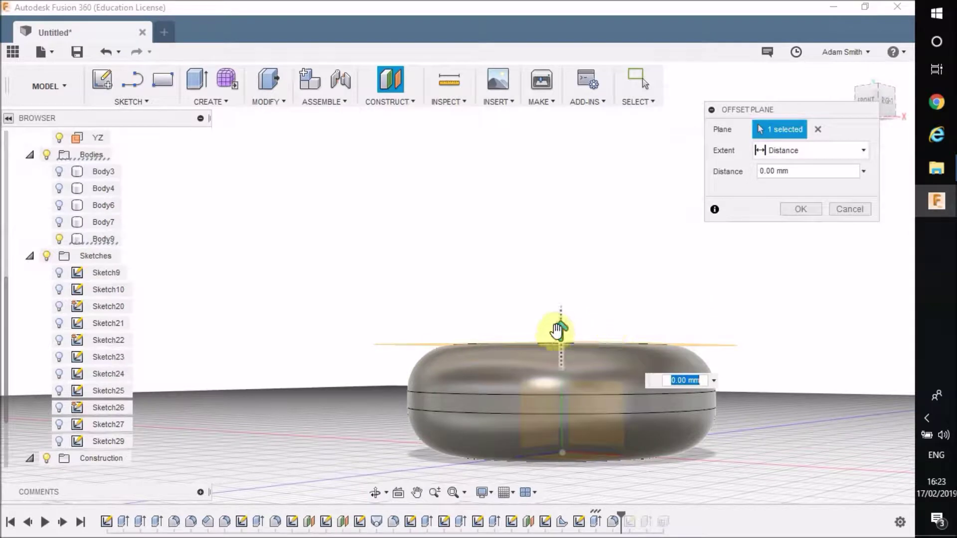
pyautogui.moveTo(560, 330); pyautogui.dragTo(557, 382)
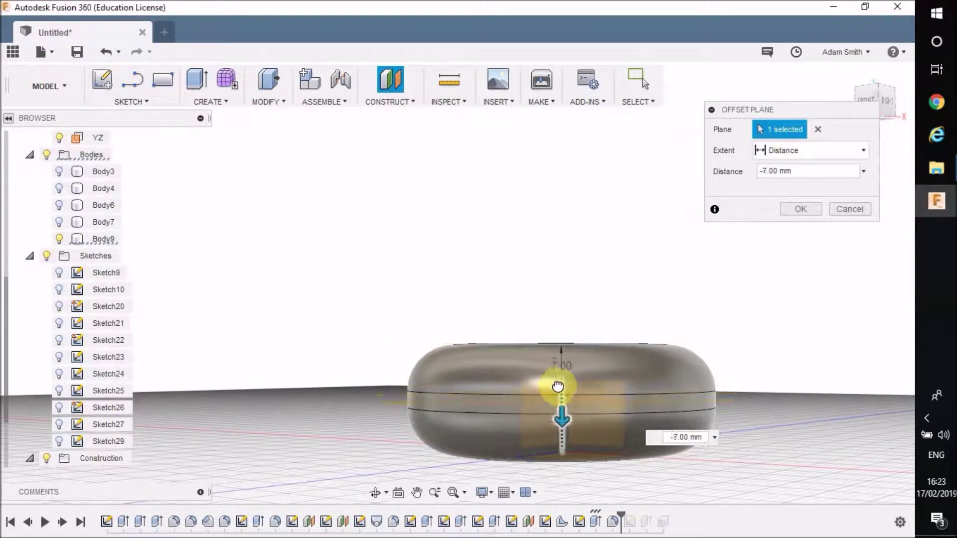
pyautogui.moveTo(556, 388); pyautogui.dragTo(561, 388)
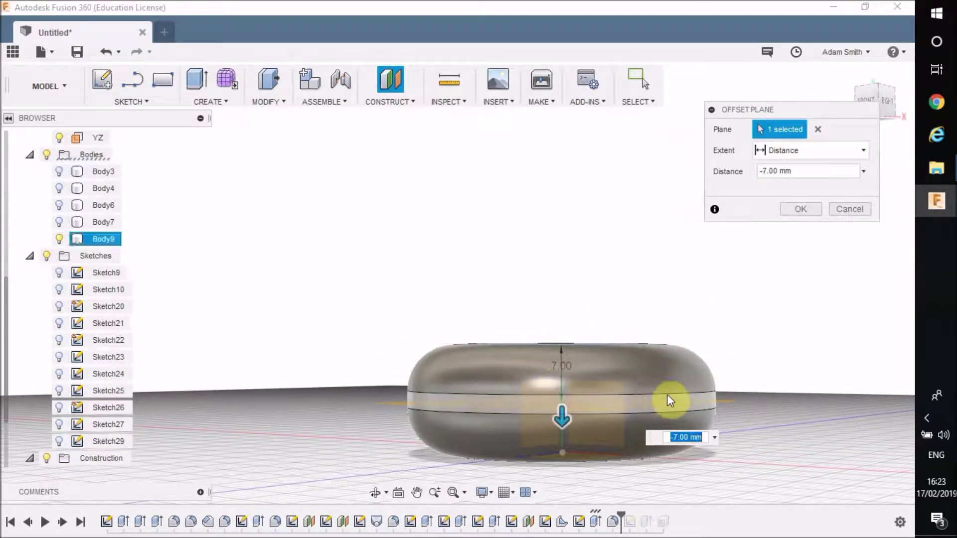
pyautogui.moveTo(559, 412); pyautogui.dragTo(579, 414)
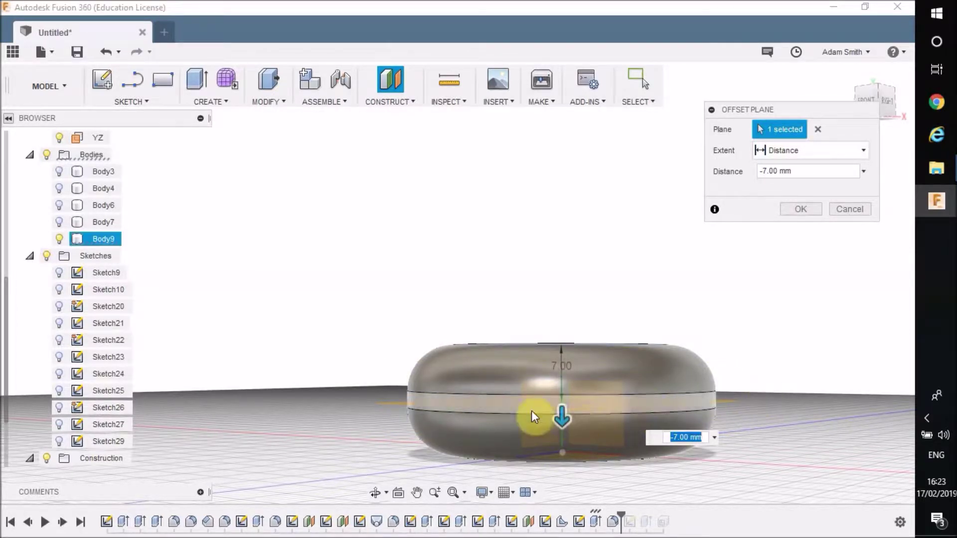
pyautogui.click(803, 209)
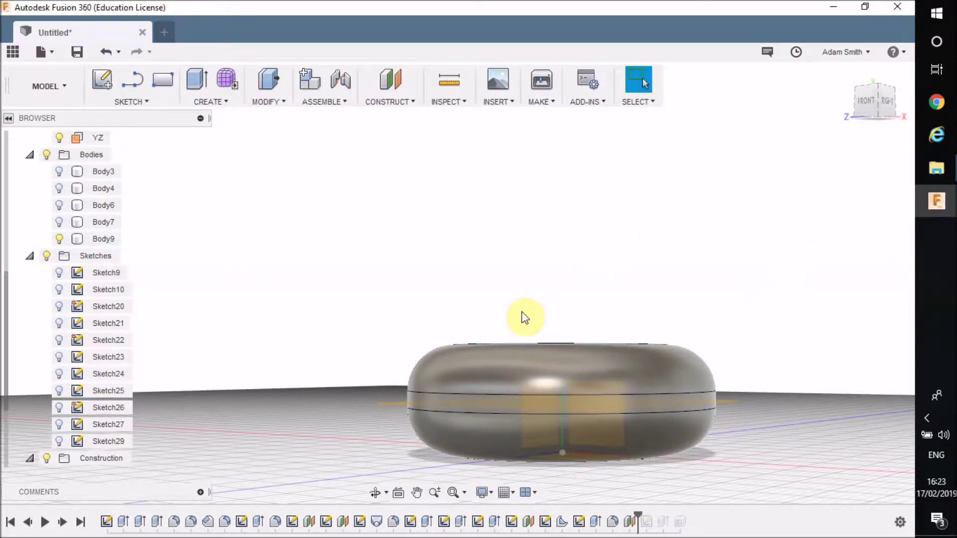
# Split the filleted disc body into two halves using the offset construction plane as the splitting tool
pyautogui.keyDown('shift'); pyautogui.moveTo(521, 316); pyautogui.dragTo(568, 341, button='middle'); pyautogui.keyUp('shift')
pyautogui.click(475, 460)
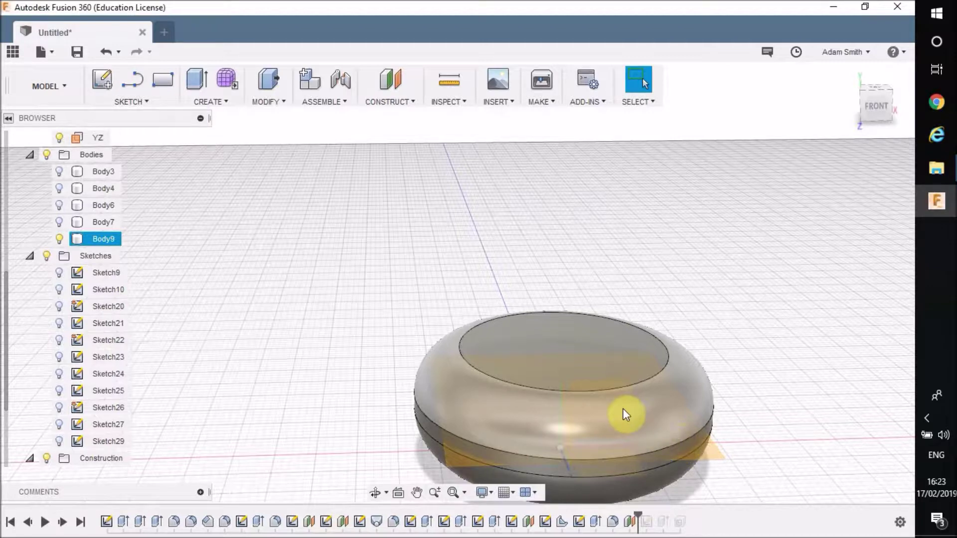
pyautogui.press('Escape')
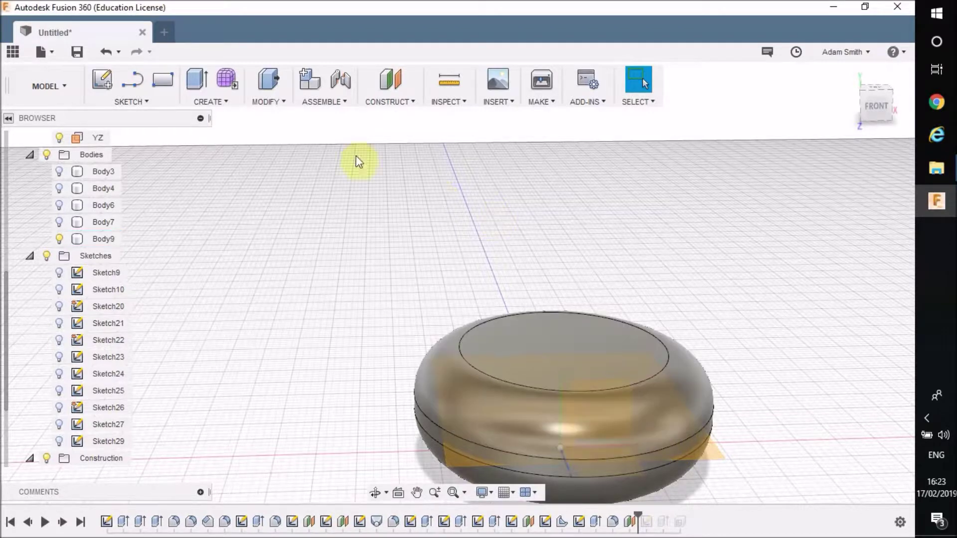
pyautogui.click(279, 102)
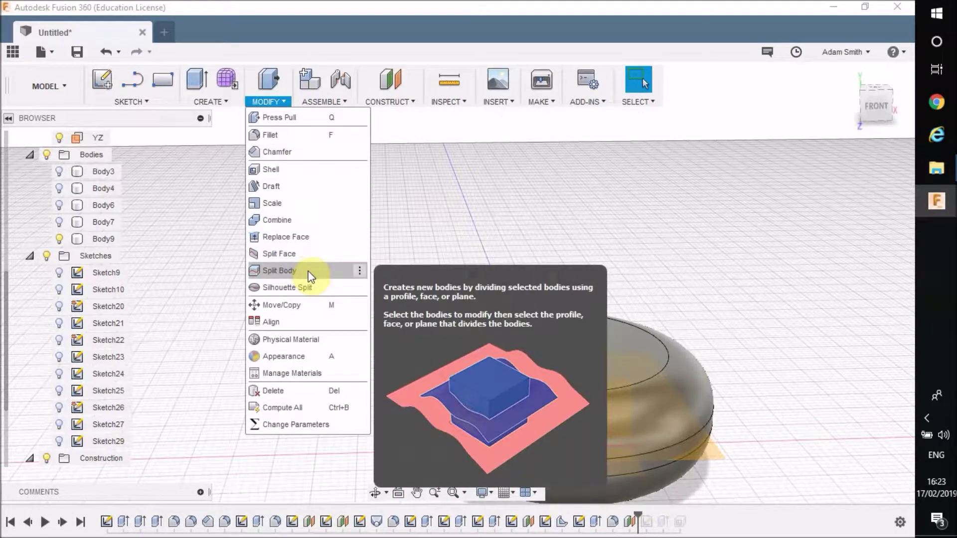
pyautogui.click(279, 271)
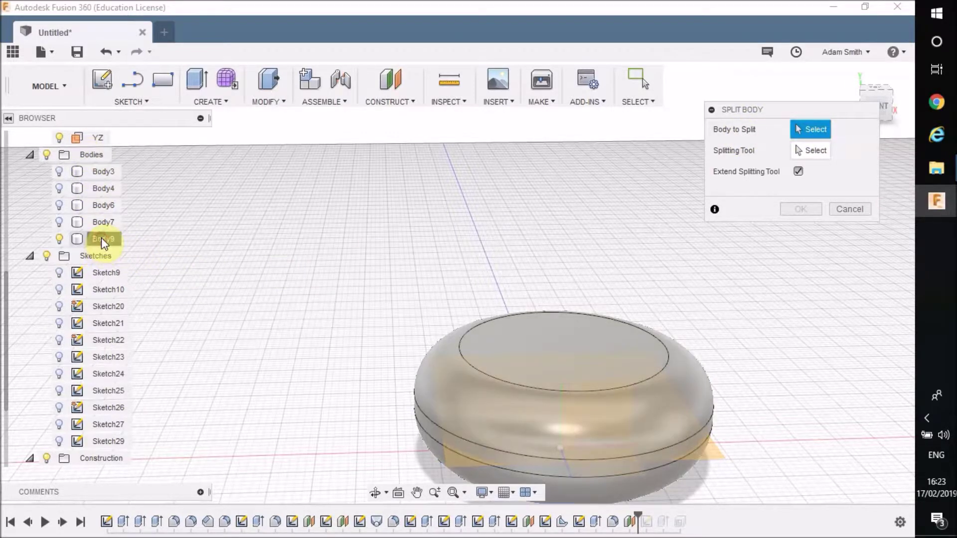
pyautogui.click(103, 240)
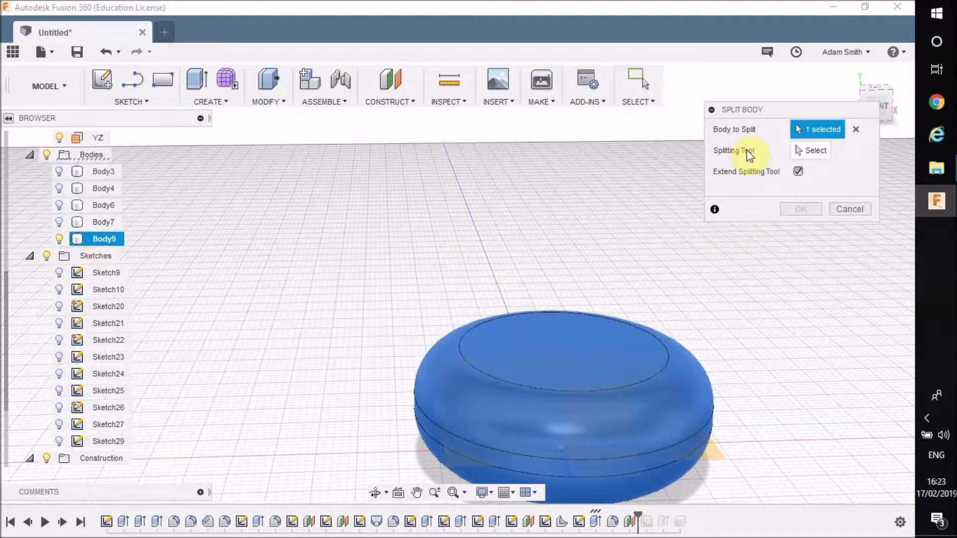
pyautogui.click(818, 151)
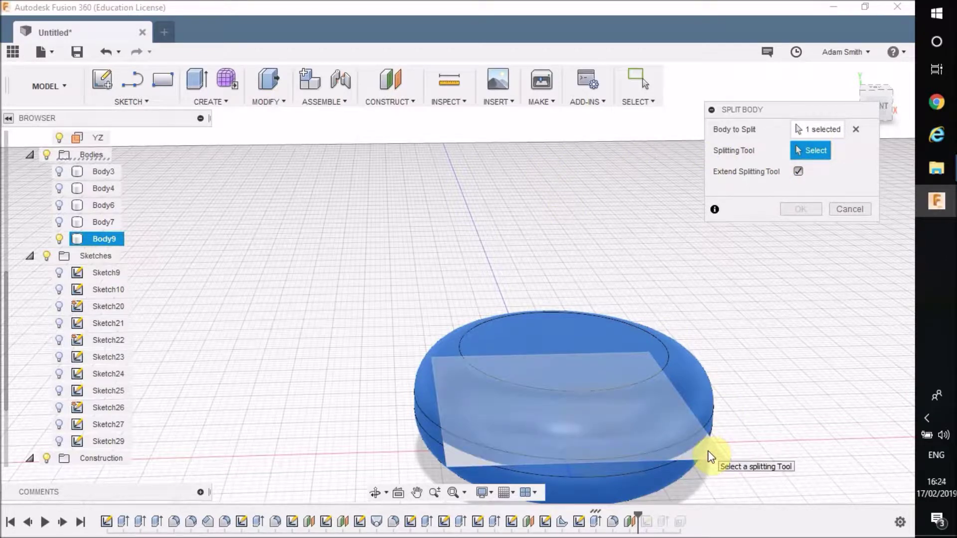
pyautogui.click(707, 454)
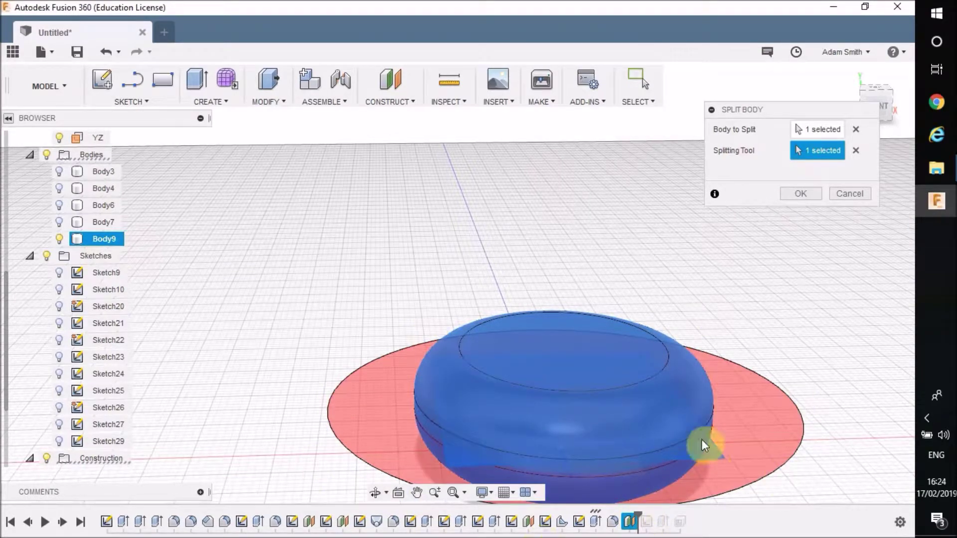
pyautogui.keyDown('shift'); pyautogui.moveTo(427, 363); pyautogui.dragTo(437, 433, button='middle'); pyautogui.keyUp('shift')
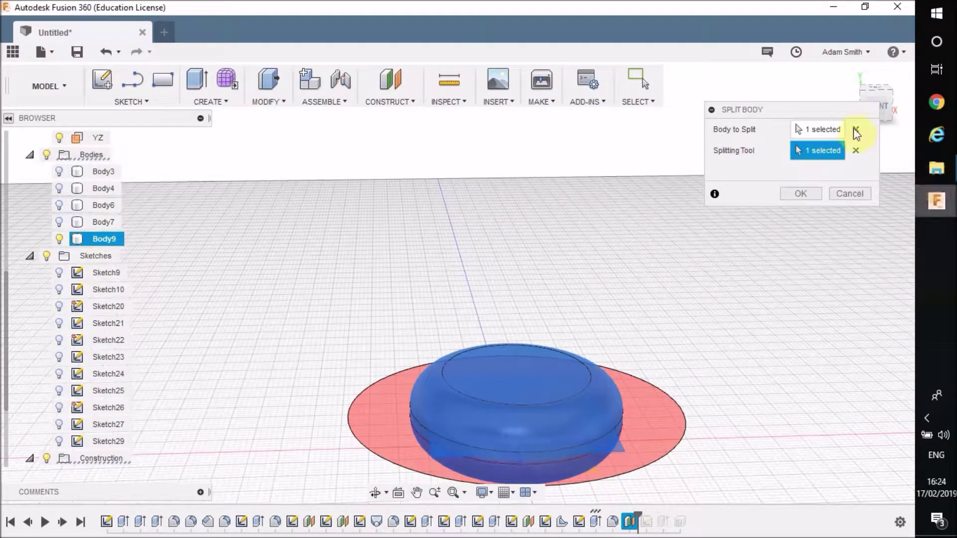
pyautogui.click(888, 101)
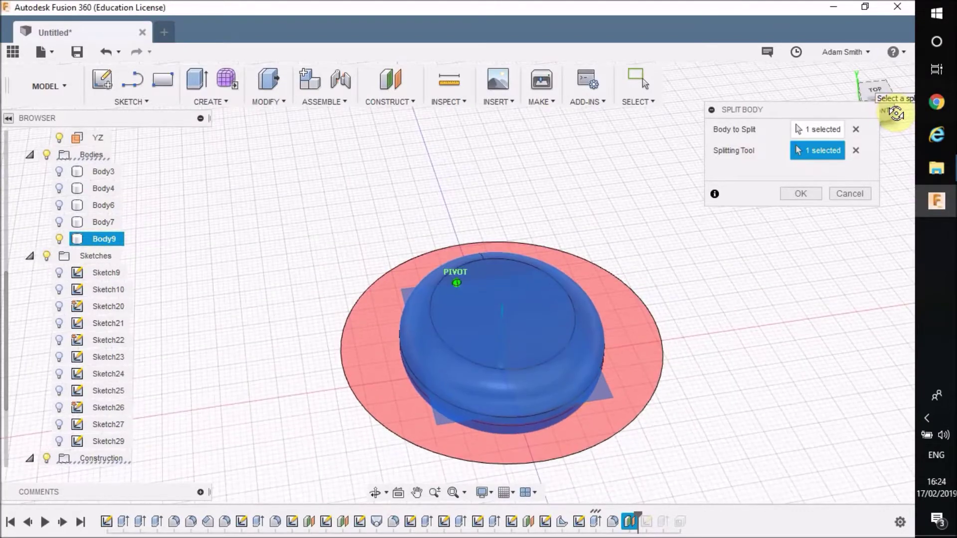
pyautogui.click(796, 194)
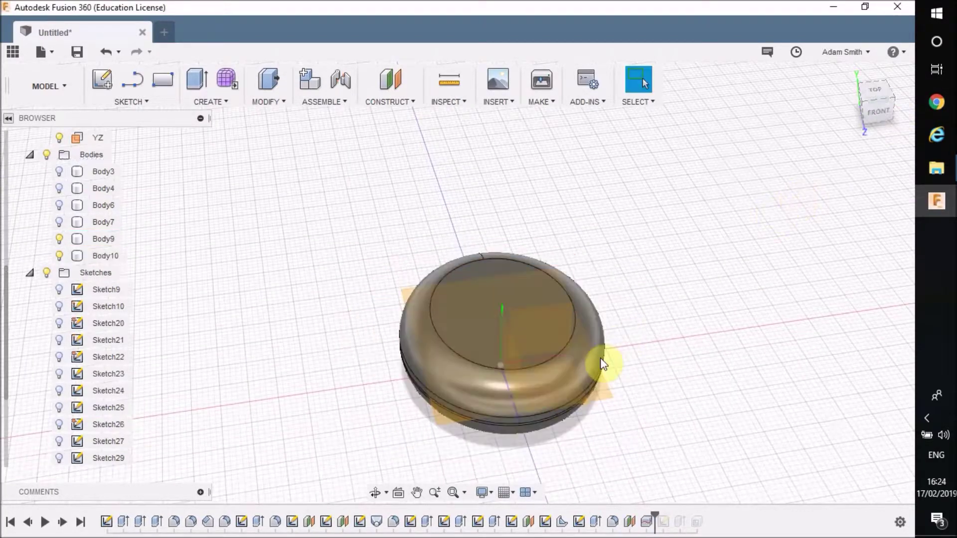
# Hide the disc's upper half and the offset construction plane to expose the lower half's flat cut face
pyautogui.click(874, 107)
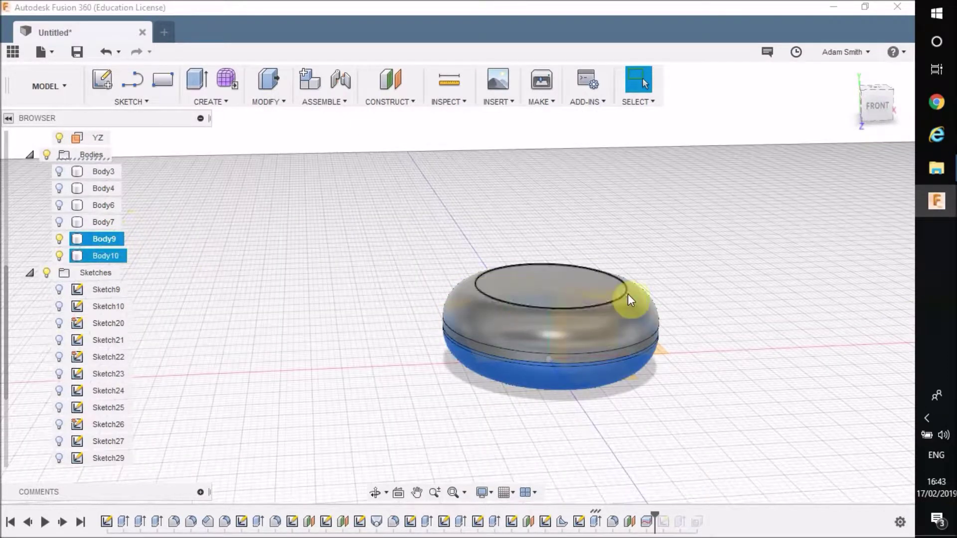
pyautogui.keyDown('ctrl'); pyautogui.click(576, 338); pyautogui.keyUp('ctrl')
pyautogui.click(747, 369)
pyautogui.click(498, 342)
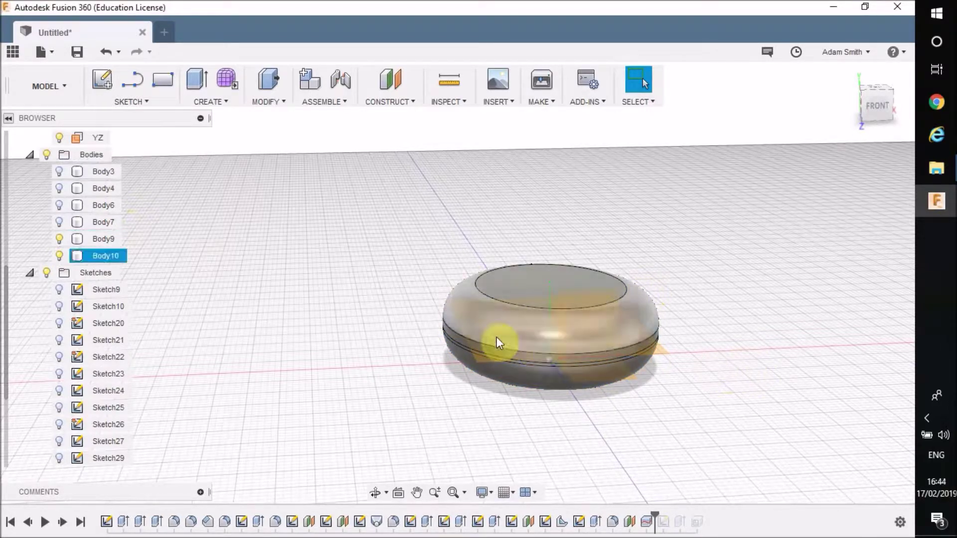
pyautogui.click(223, 269)
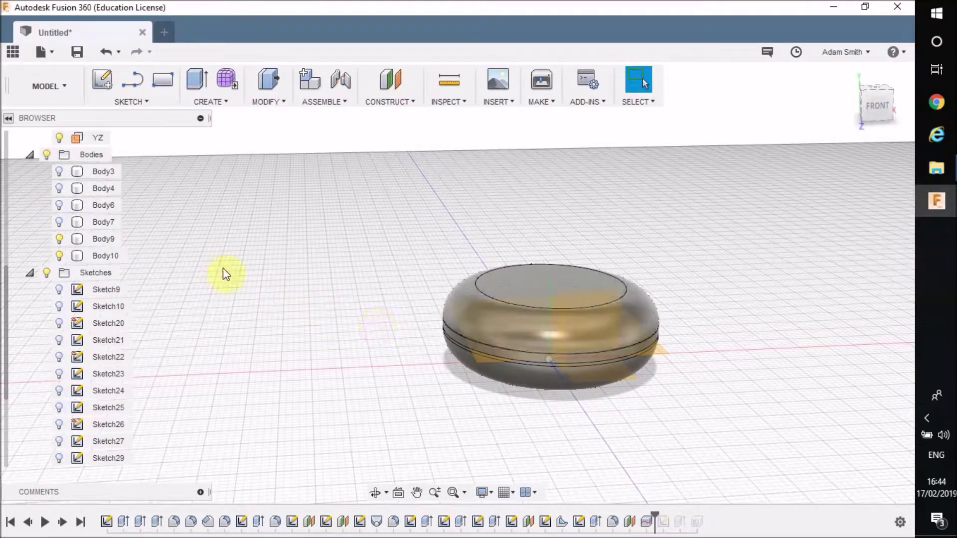
pyautogui.click(63, 240)
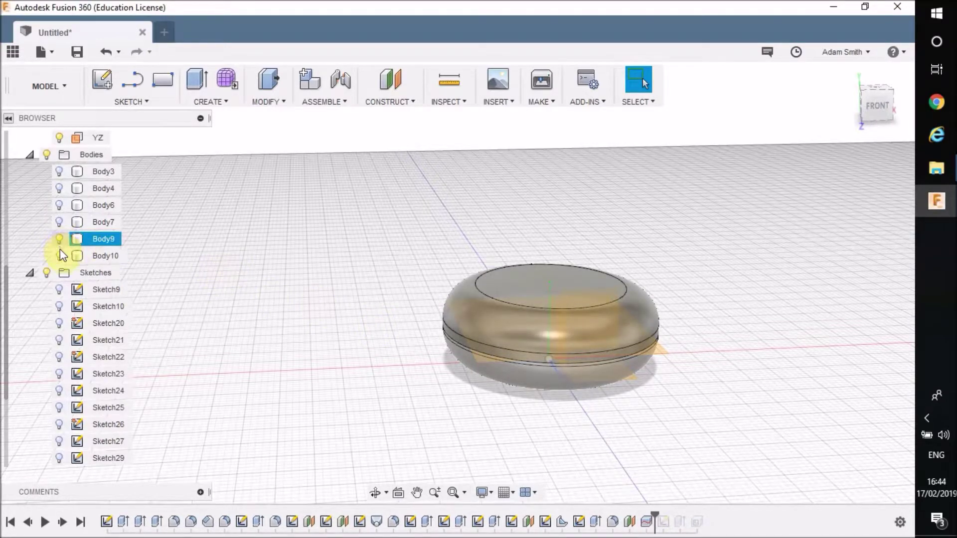
pyautogui.click(59, 256)
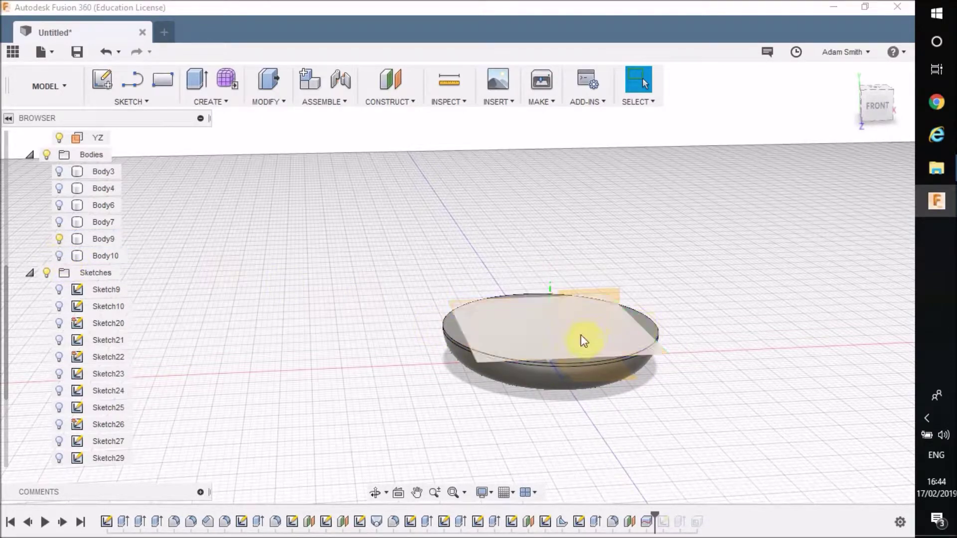
pyautogui.scroll(-3, 65, 419)
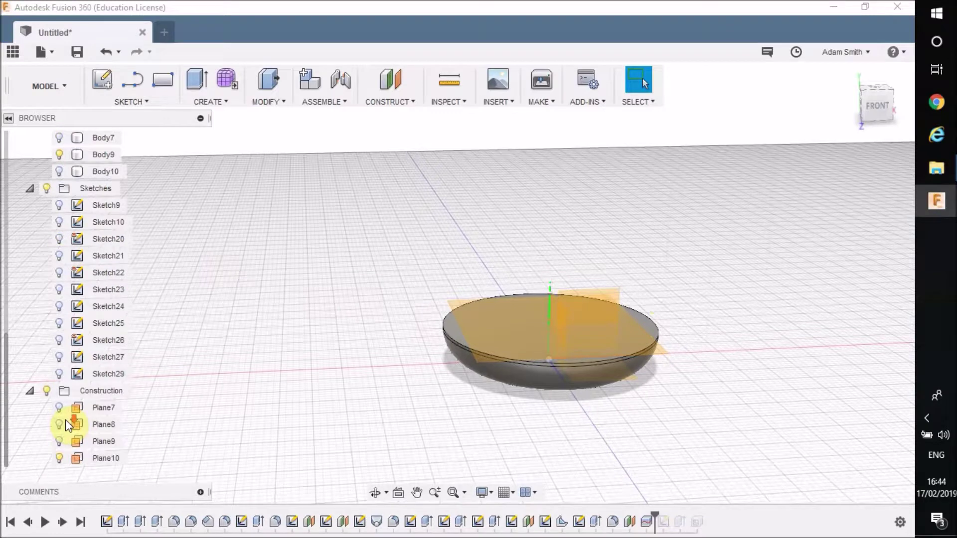
pyautogui.click(59, 459)
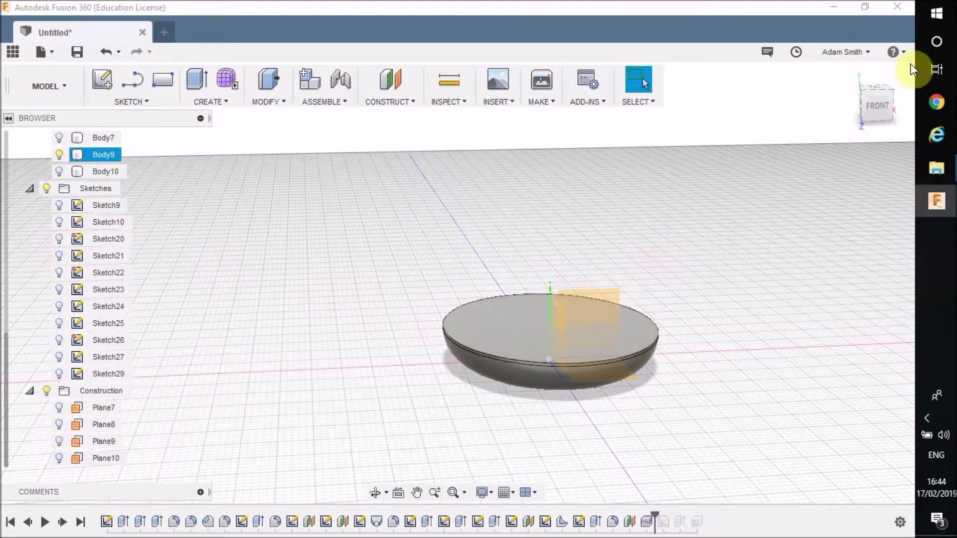
# Shell the lower half from its flat cut face with an inside thickness of 1.5 mm
pyautogui.moveTo(884, 106); pyautogui.dragTo(9, 106)
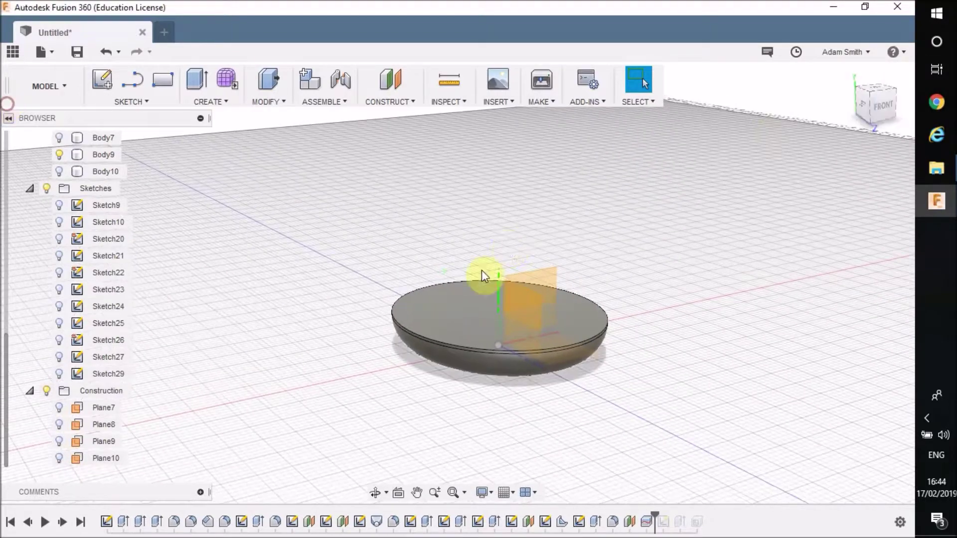
pyautogui.click(468, 315)
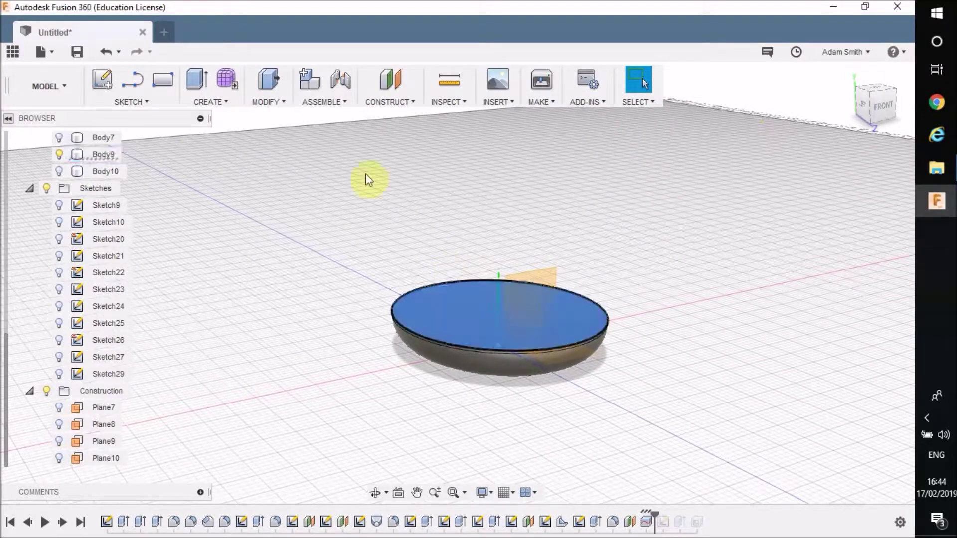
pyautogui.click(279, 103)
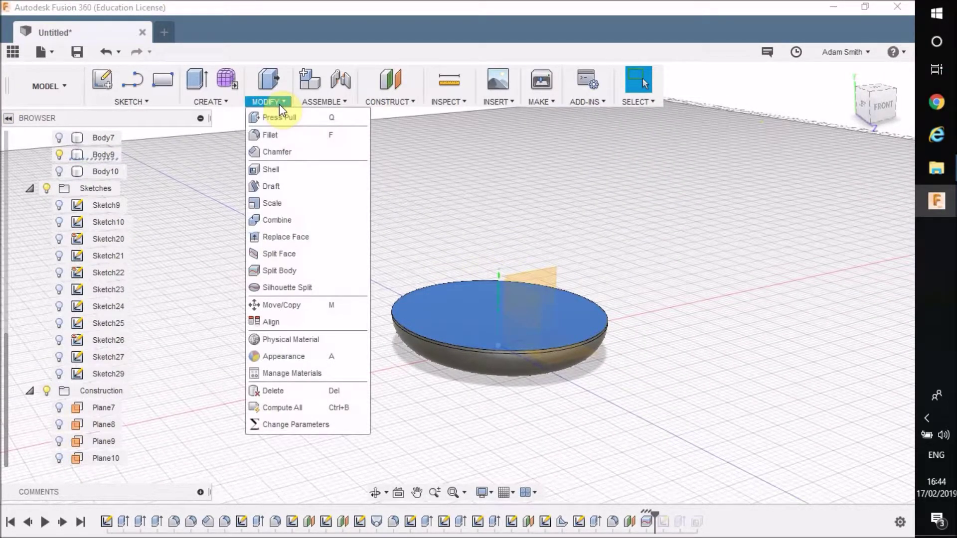
pyautogui.click(279, 169)
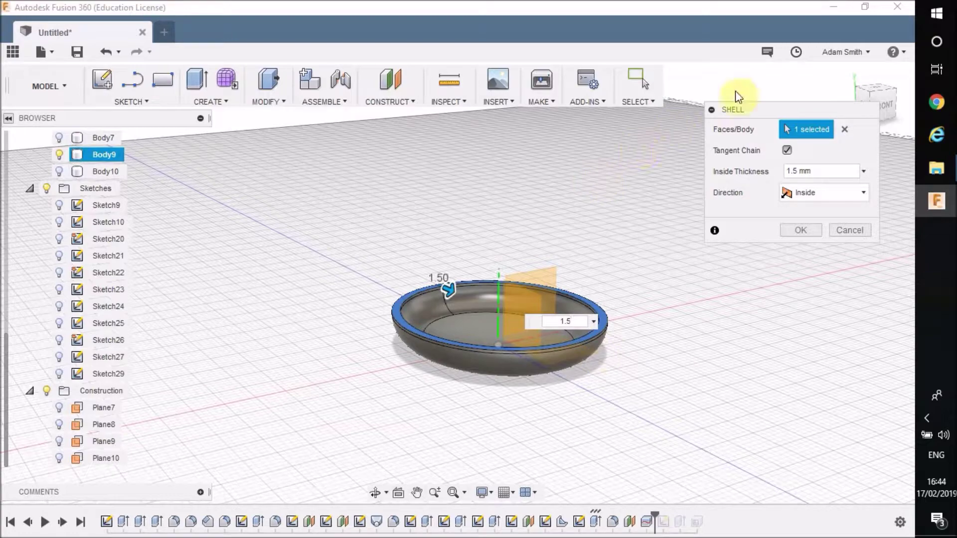
pyautogui.moveTo(865, 100)
pyautogui.mouseDown()
pyautogui.moveTo(881, 101)
pyautogui.moveTo(881, 120)
pyautogui.moveTo(867, 85)
pyautogui.moveTo(880, 110)
pyautogui.mouseUp()
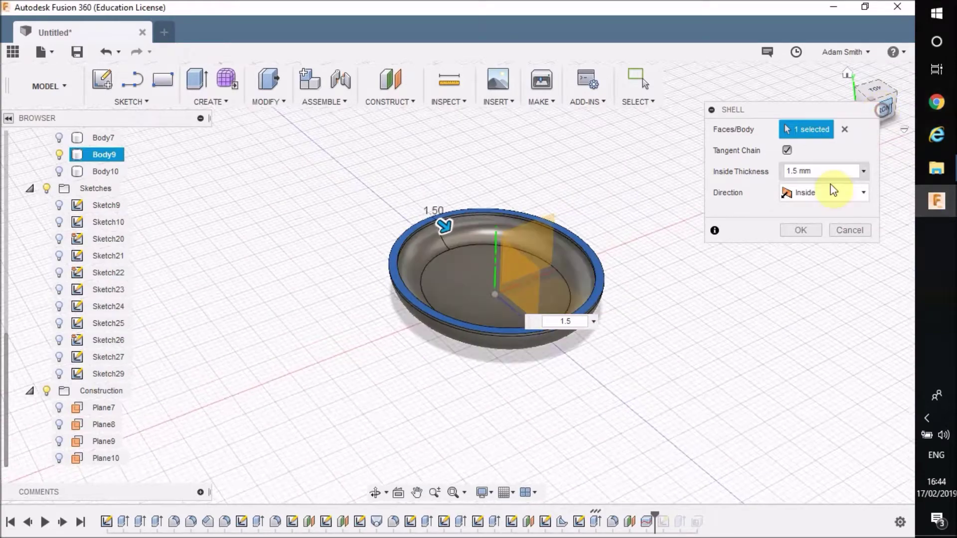
pyautogui.click(808, 229)
# Inspect the hollowed lower half and turn the upper half body's visibility back on
pyautogui.scroll(3, 506, 246)
pyautogui.click(537, 230)
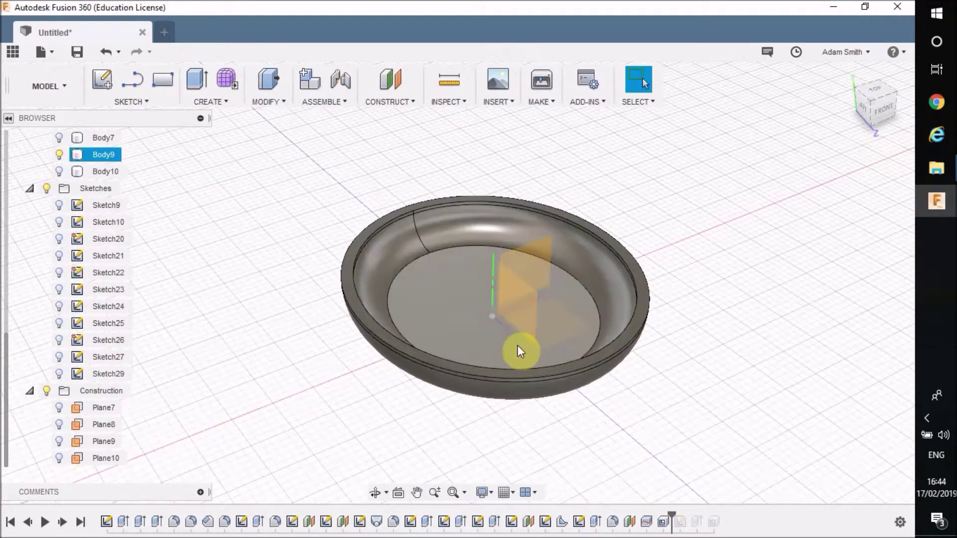
pyautogui.click(637, 252)
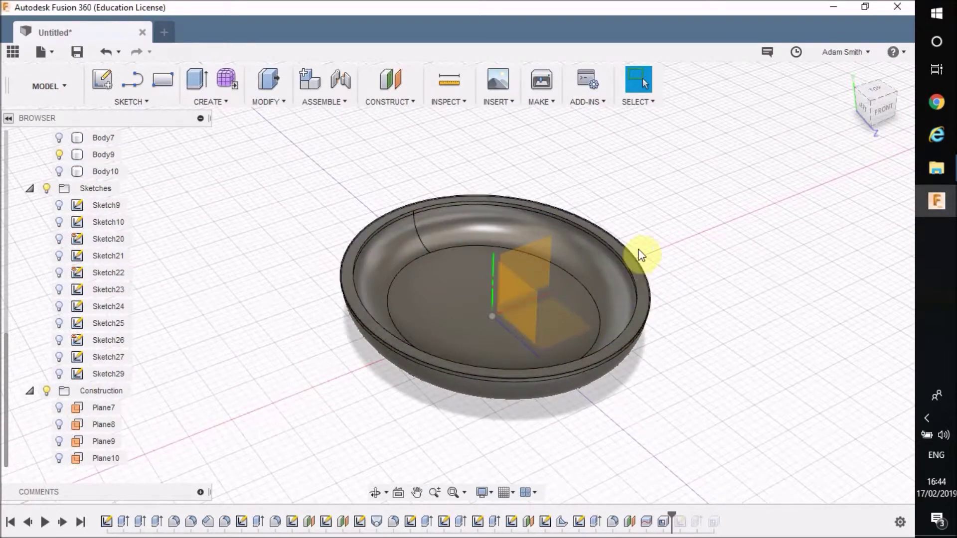
pyautogui.click(875, 111)
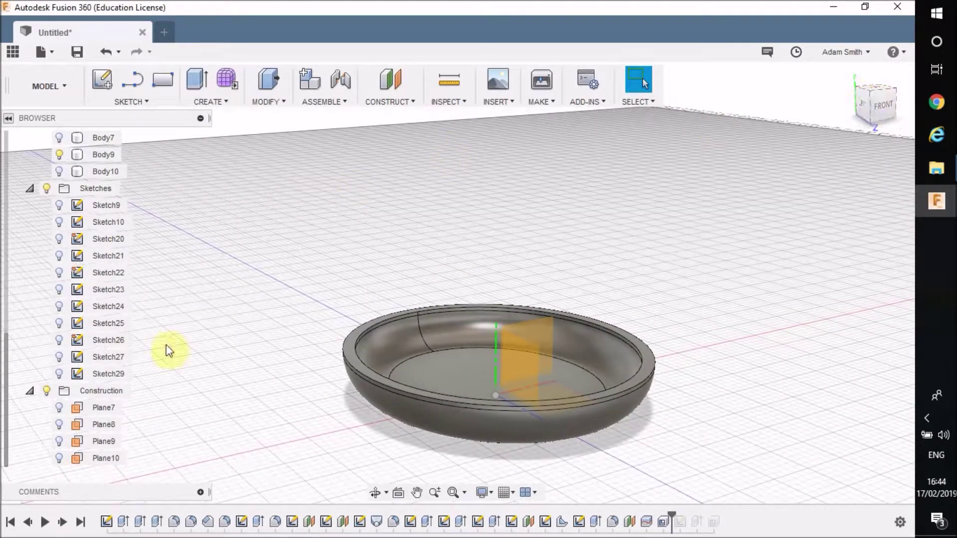
pyautogui.scroll(1, 69, 171)
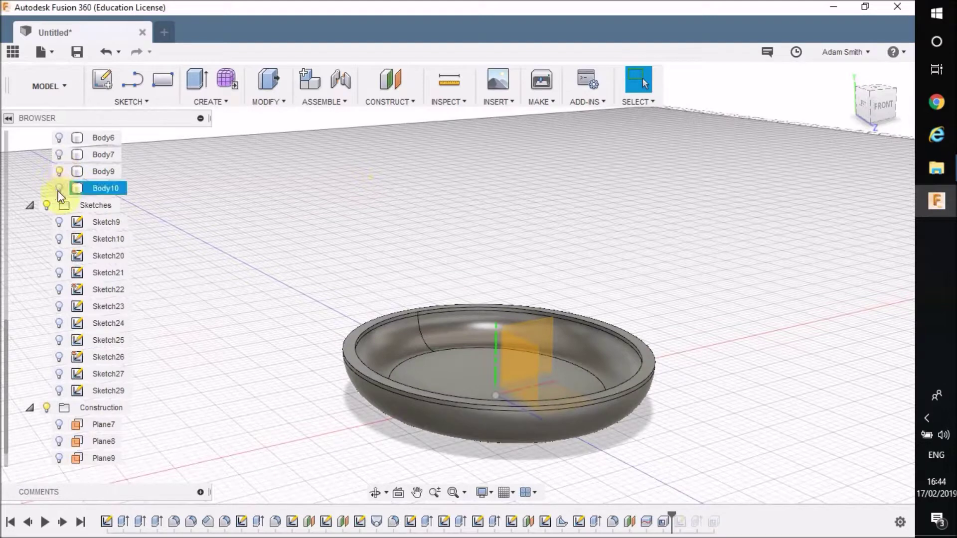
pyautogui.click(59, 188)
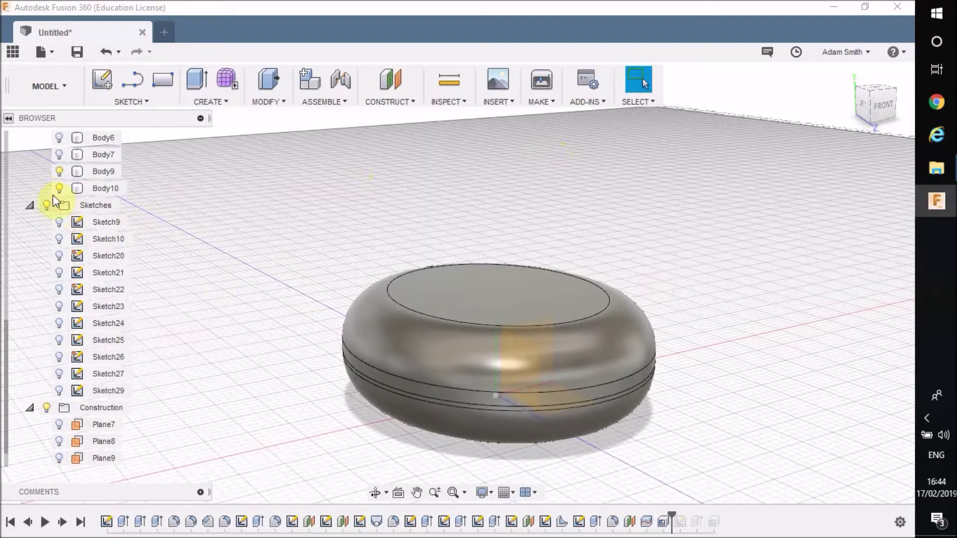
# Hide the disc's lower half and turn the upper half to expose its flat cut face on the underside
pyautogui.click(59, 172)
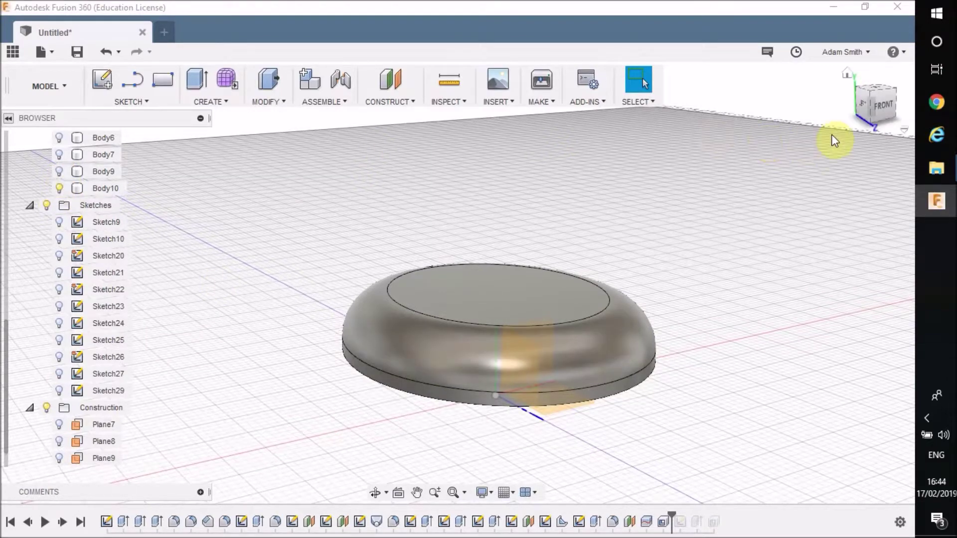
pyautogui.click(519, 322)
pyautogui.keyDown('shift'); pyautogui.moveTo(519, 321); pyautogui.dragTo(489, 285, button='middle'); pyautogui.keyUp('shift')
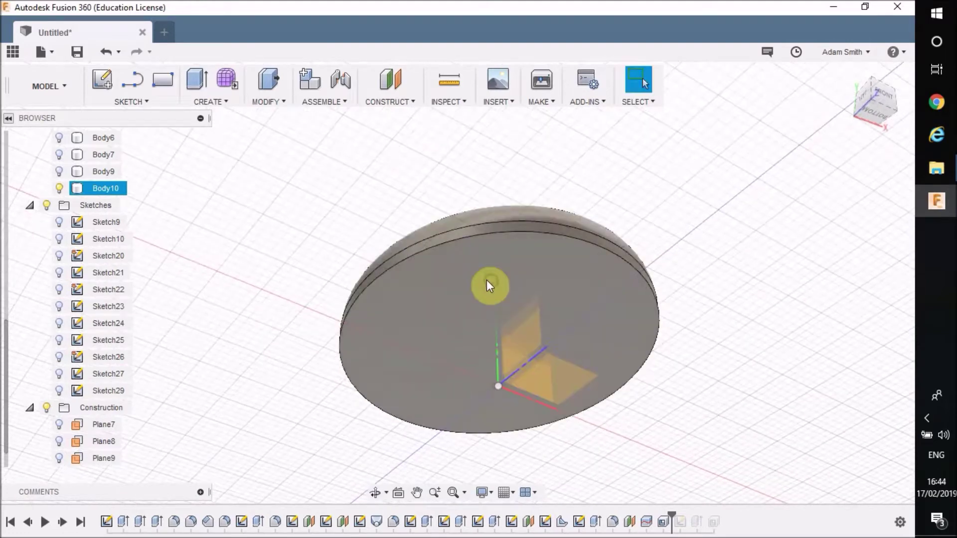
# Shell the upper half inward from its flat cut face, using the same inside thickness as the lower half
pyautogui.click(528, 270)
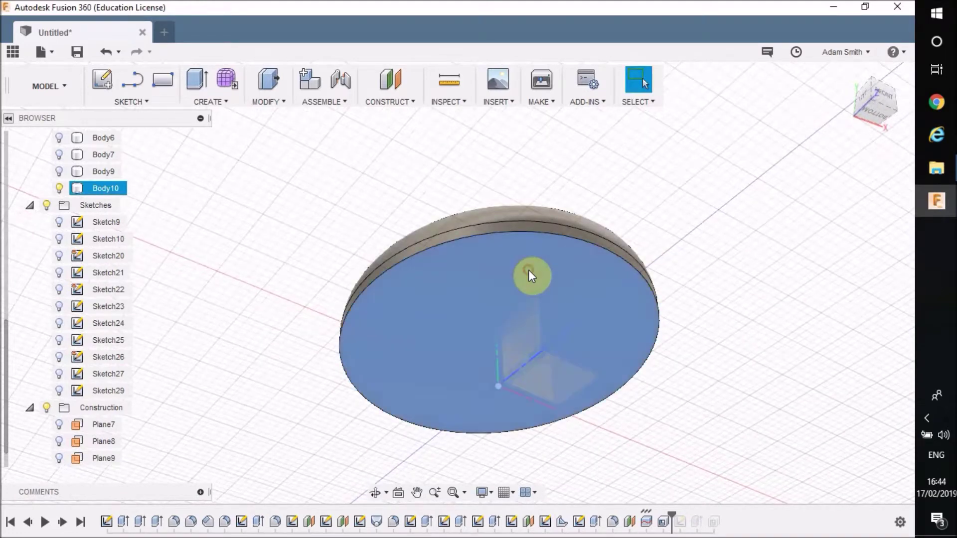
pyautogui.click(487, 279)
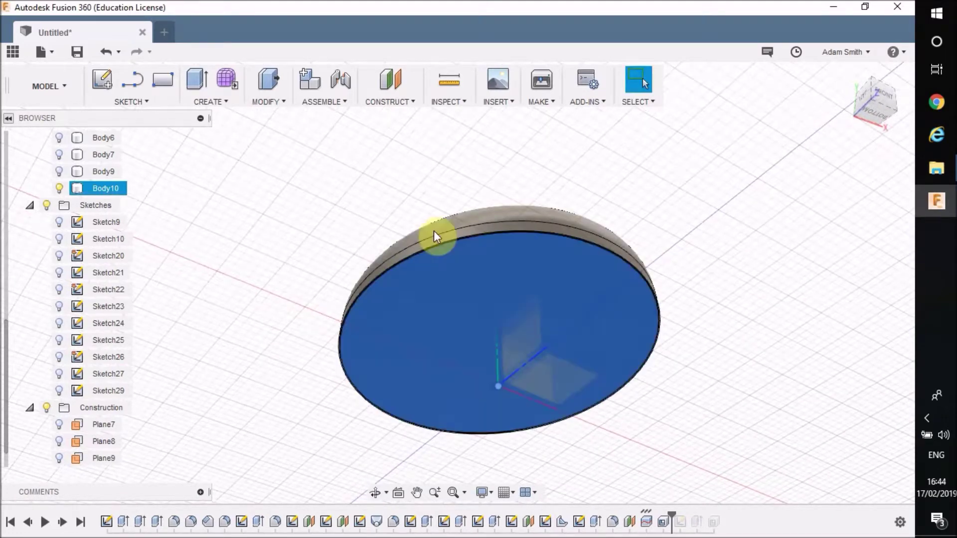
pyautogui.click(271, 103)
pyautogui.click(282, 173)
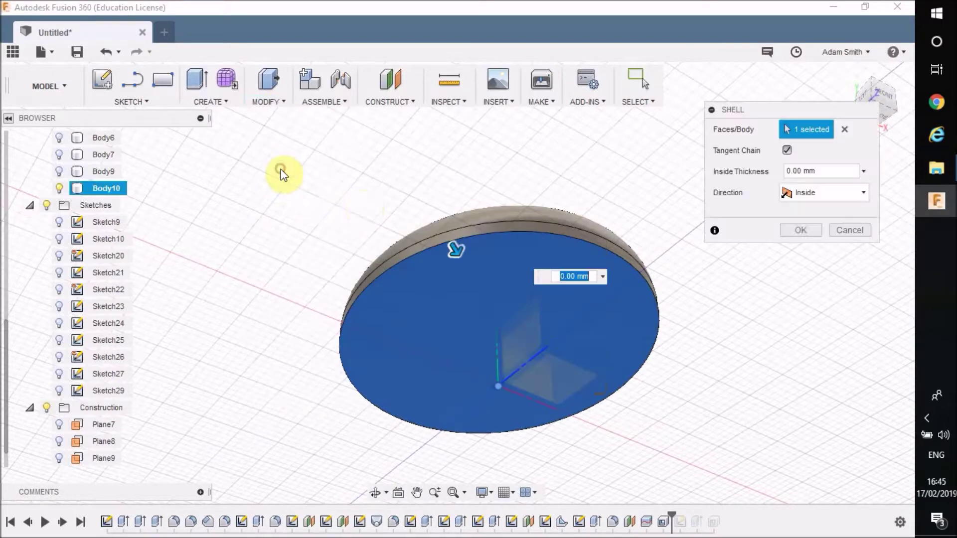
pyautogui.write('1')
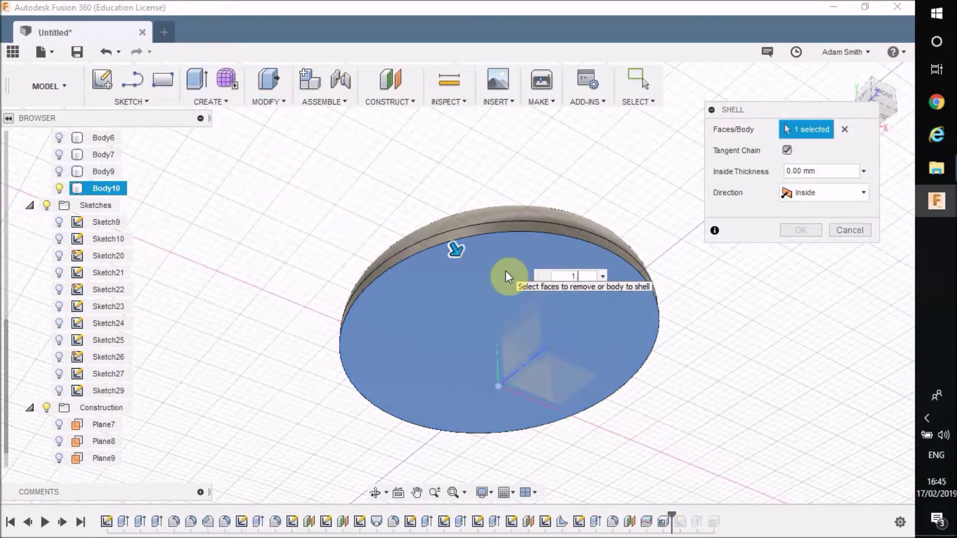
pyautogui.press('Return')
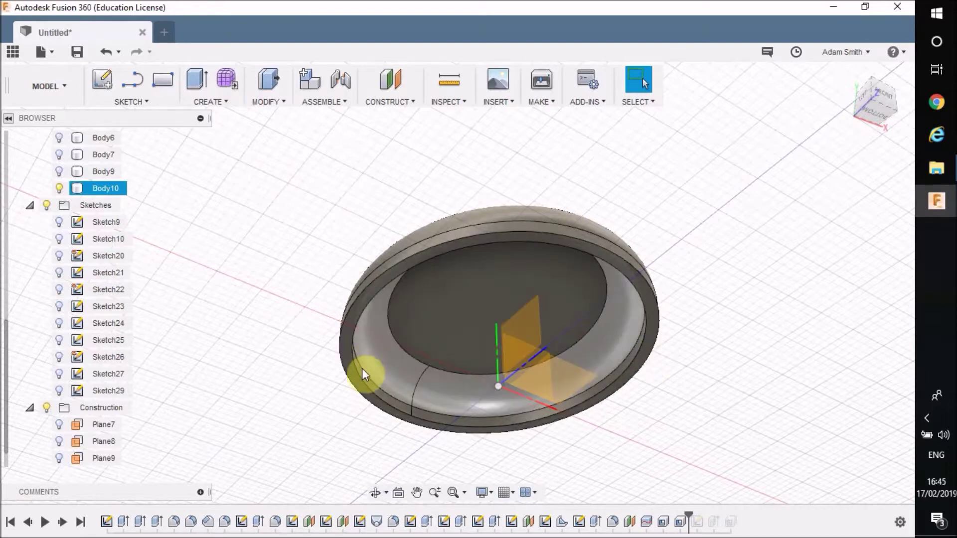
# Show the lower half body again and view the closed two-part disc upright from the front
pyautogui.click(60, 171)
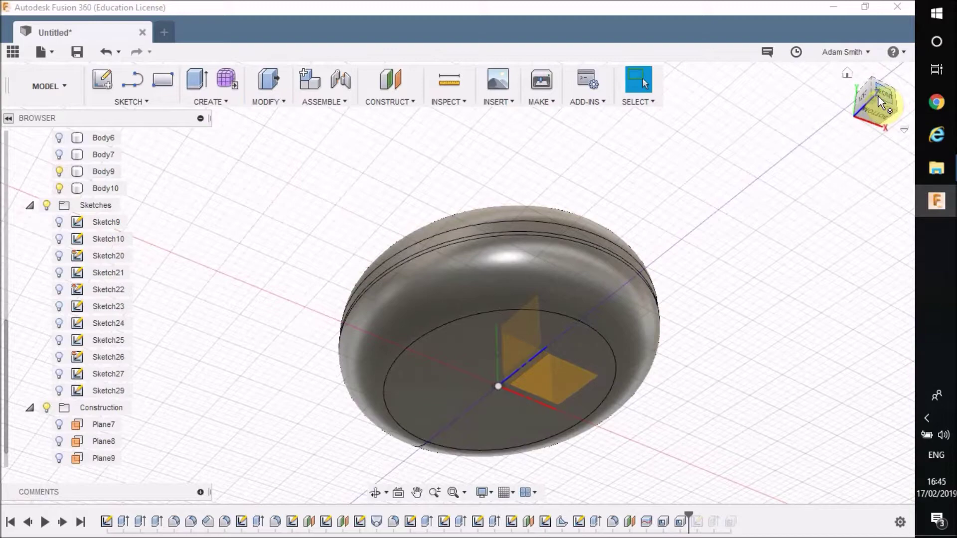
pyautogui.moveTo(877, 97); pyautogui.dragTo(874, 145)
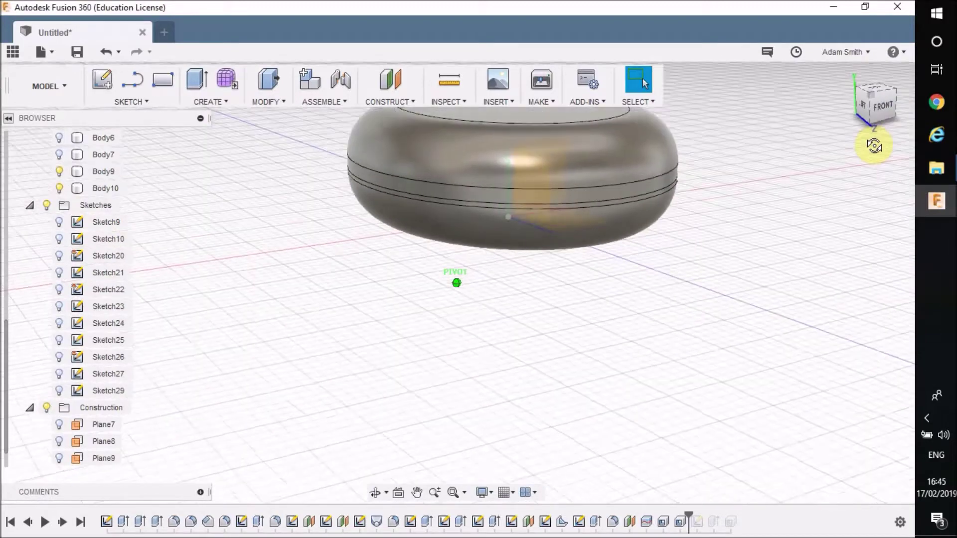
pyautogui.click(581, 199)
pyautogui.moveTo(570, 168); pyautogui.dragTo(566, 267, button='middle')
pyautogui.press('Escape')
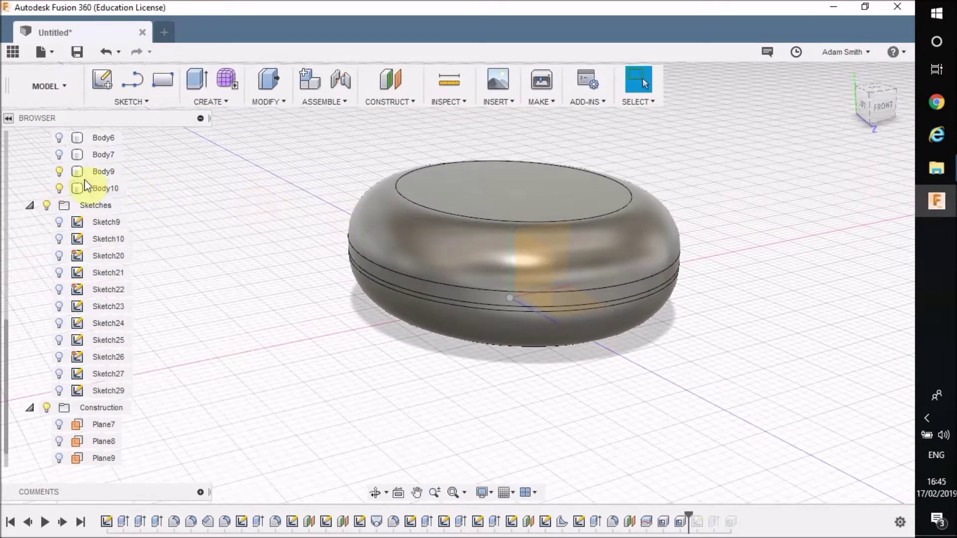
# Move the upper half body 10 mm straight up along Y, away from the lower half
pyautogui.click(574, 273)
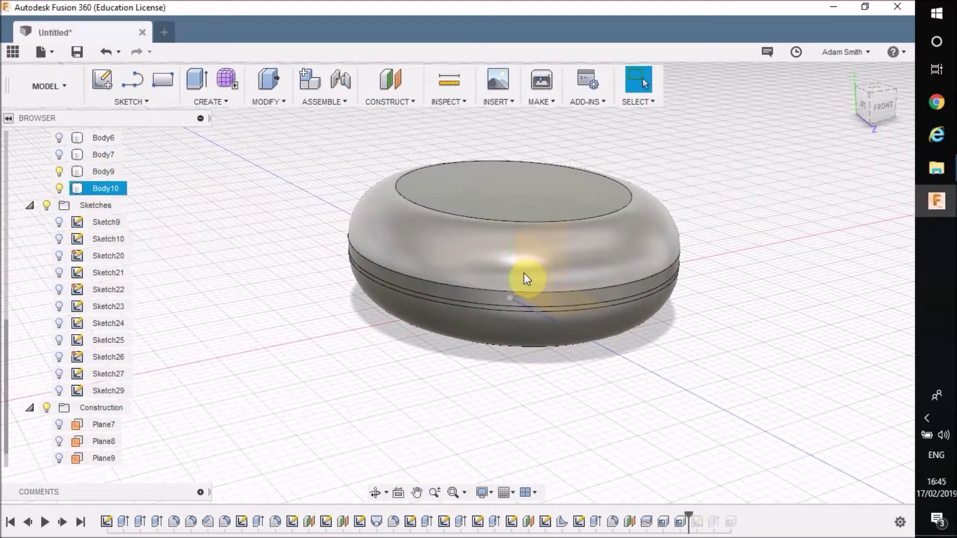
pyautogui.click(154, 188)
pyautogui.click(105, 171)
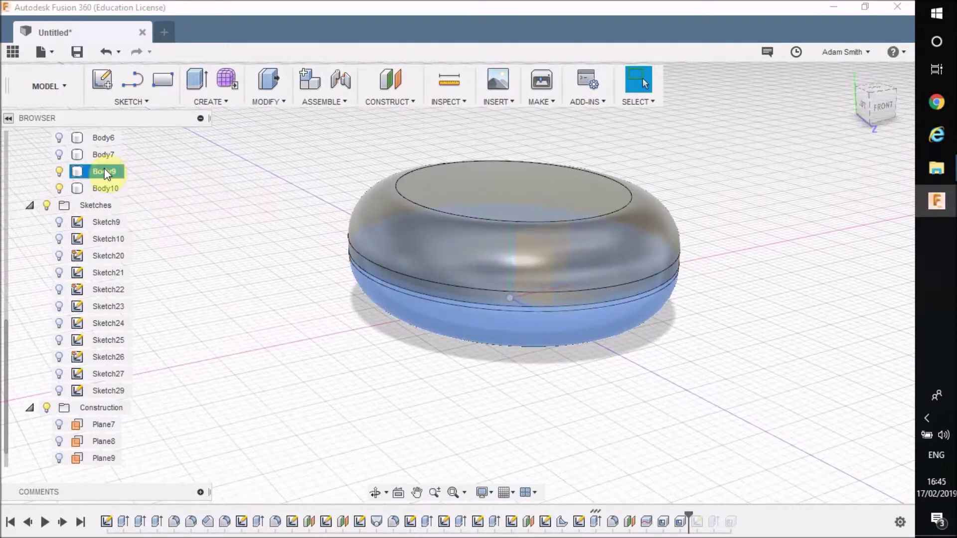
pyautogui.click(94, 188)
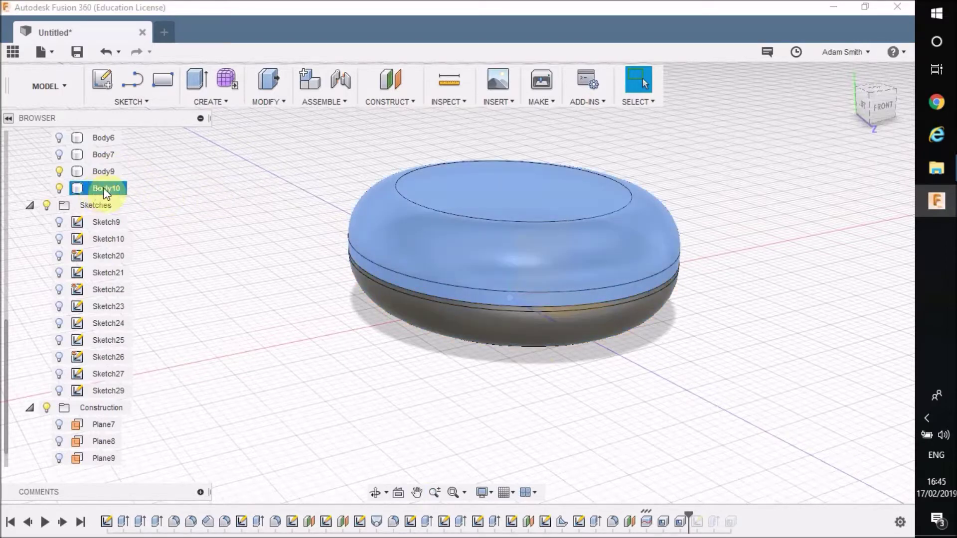
pyautogui.rightClick(103, 188)
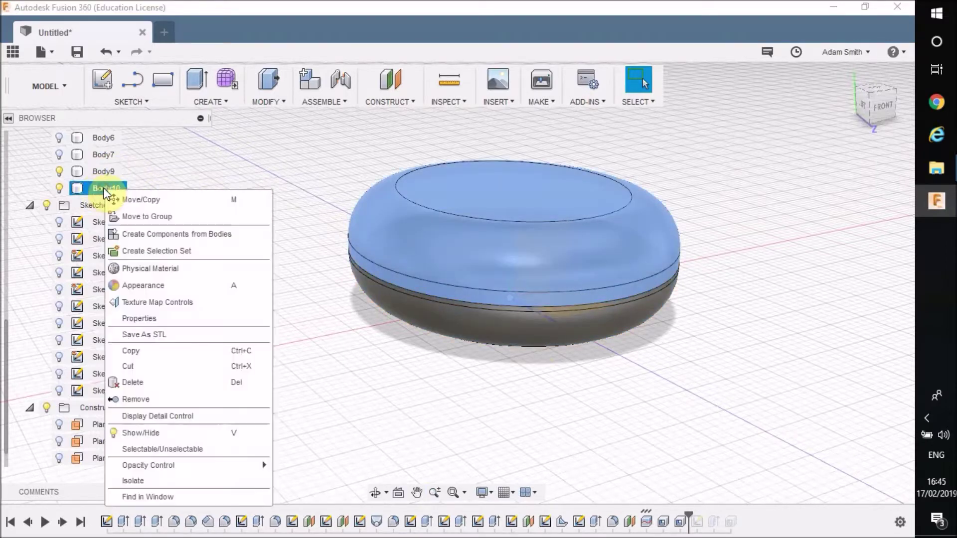
pyautogui.click(157, 199)
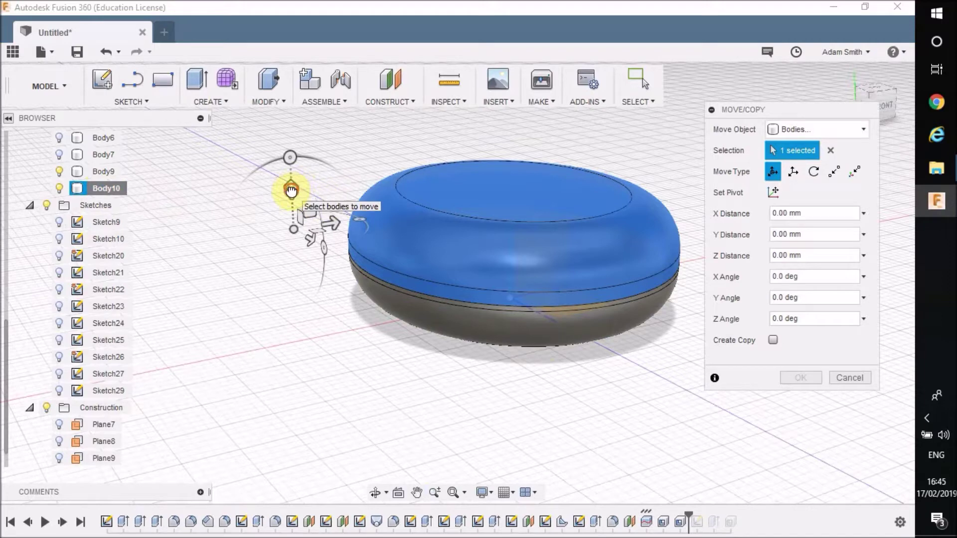
pyautogui.moveTo(291, 191); pyautogui.dragTo(289, 109)
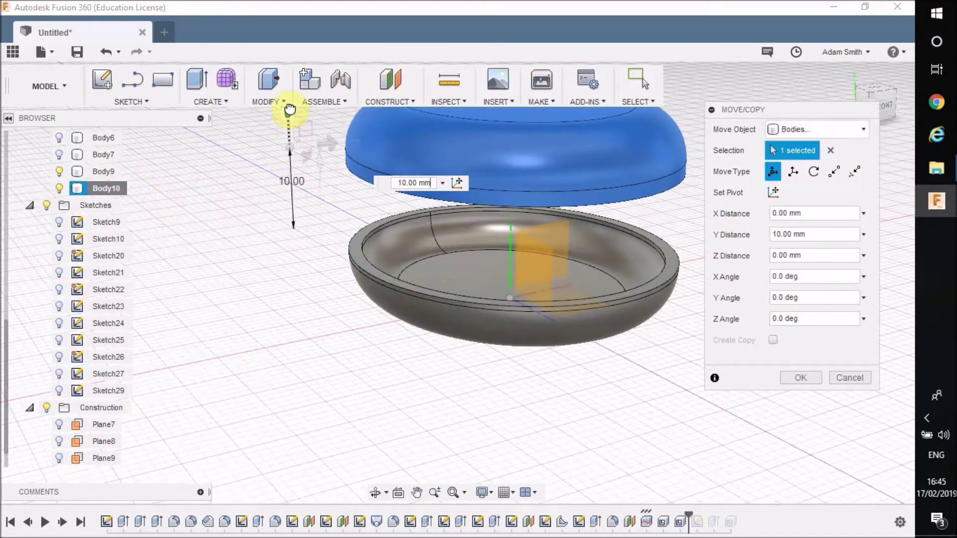
pyautogui.click(414, 183)
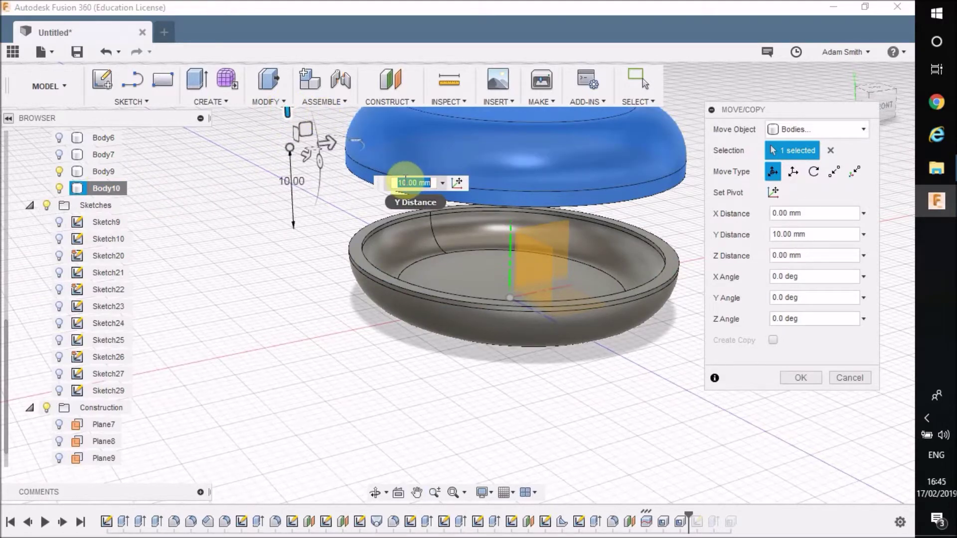
pyautogui.click(801, 377)
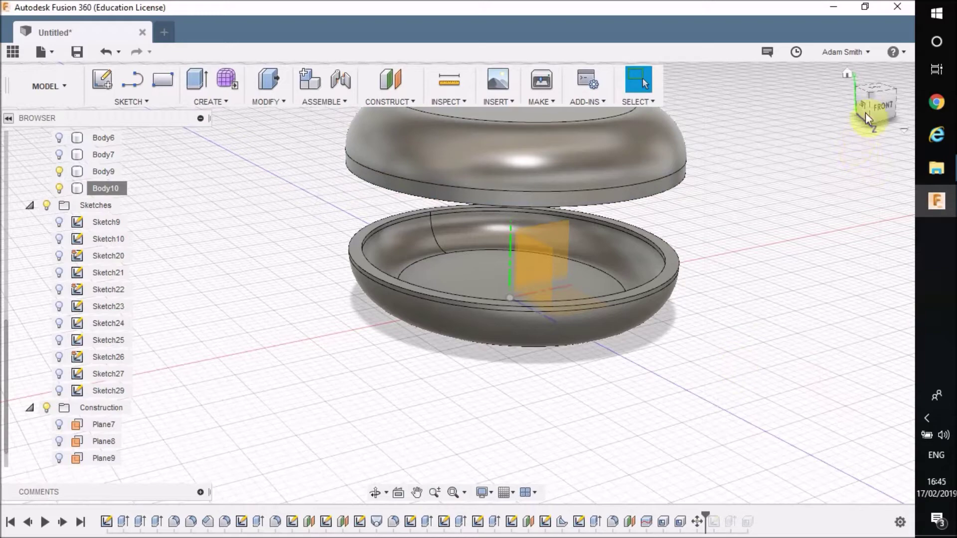